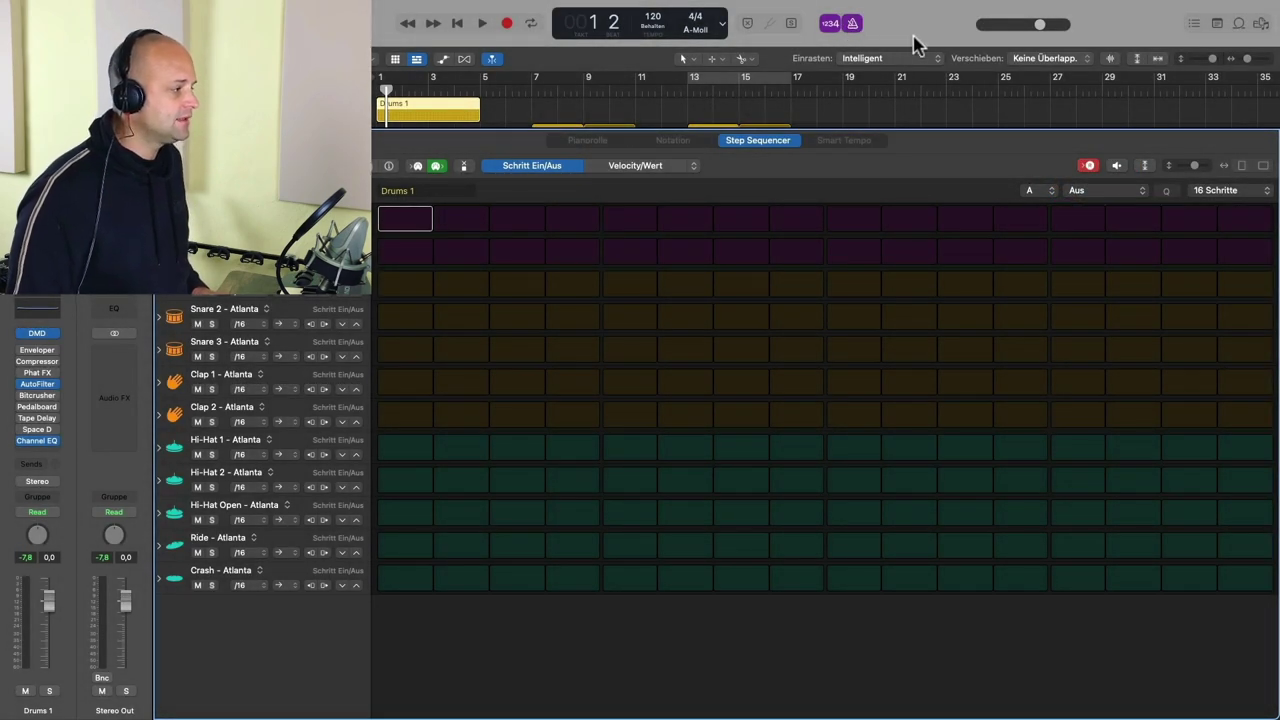
# Turn on cycle mode for the first four bars and start playback of the Drums 1 pattern.
pyautogui.press('c')
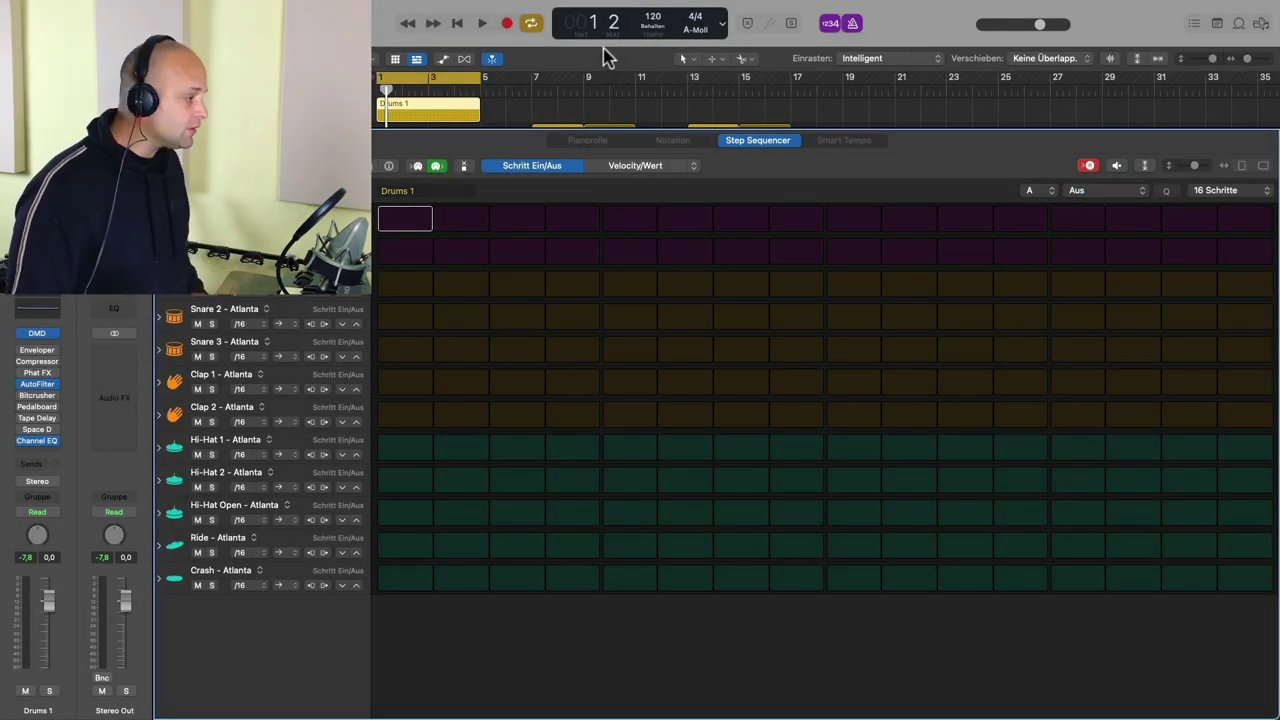
pyautogui.press('space')
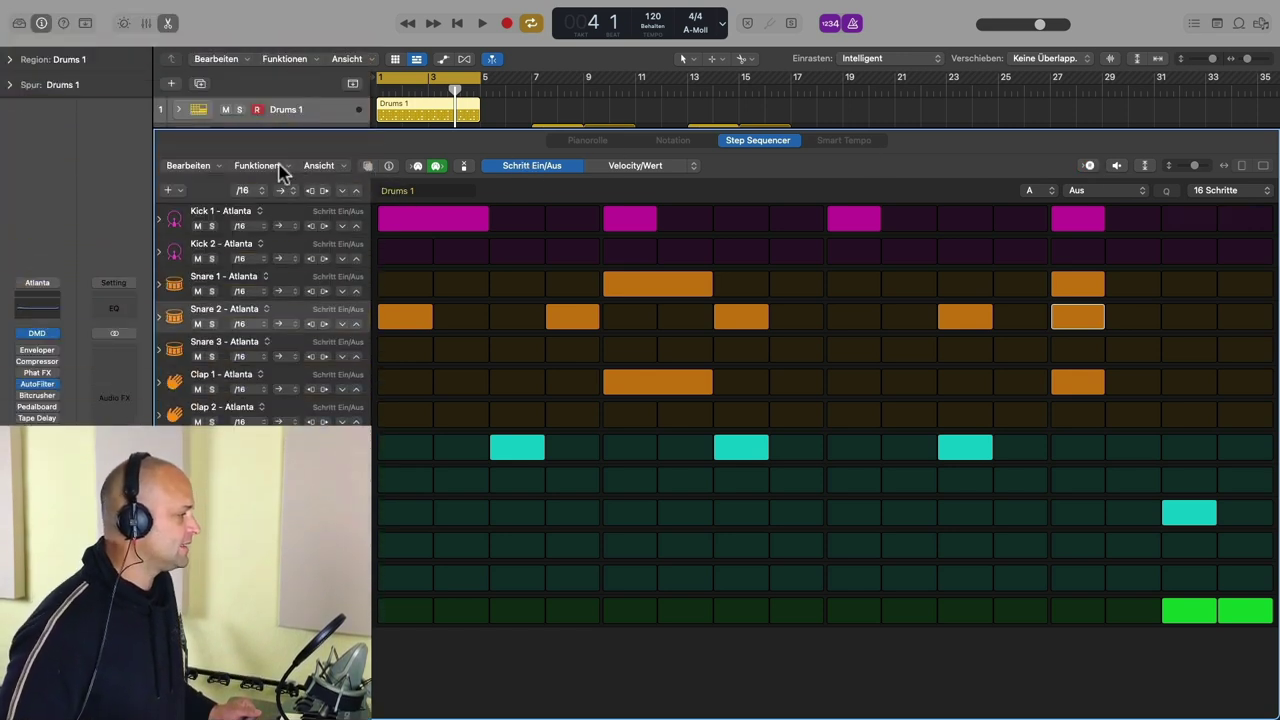
# Delete the entire pattern in the Drums 1 region.
pyautogui.click(281, 168)
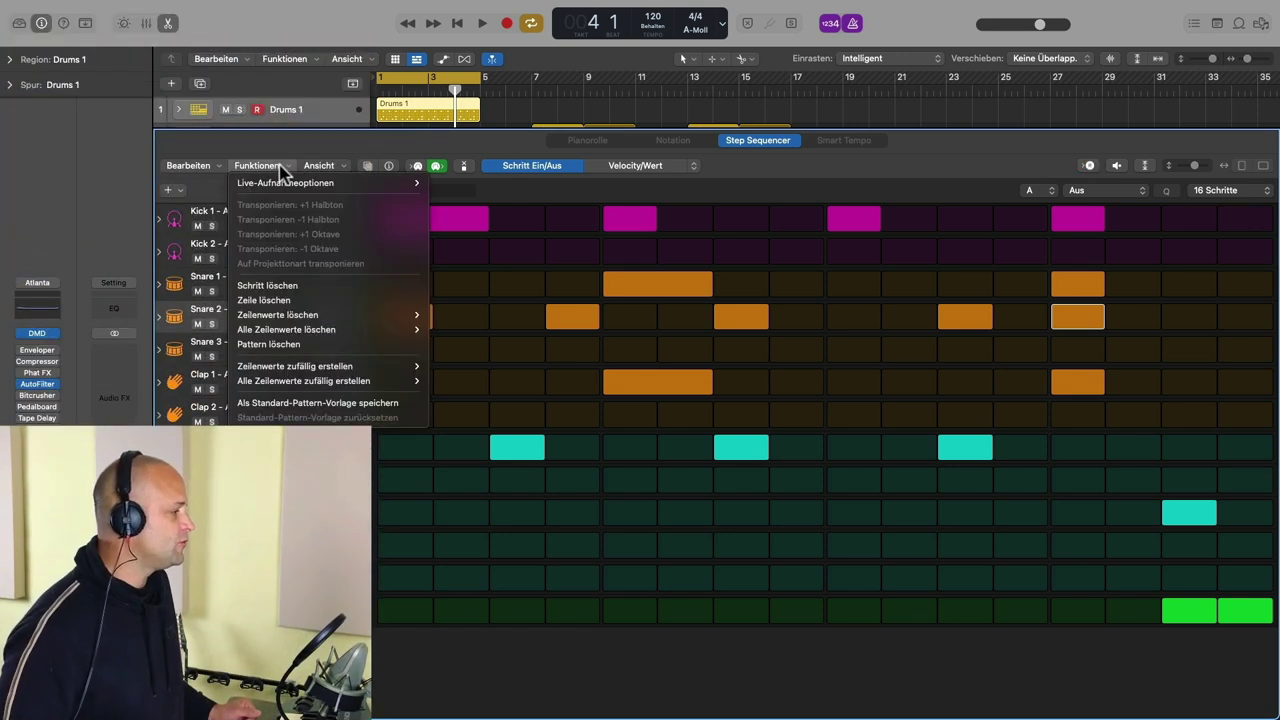
pyautogui.click(301, 345)
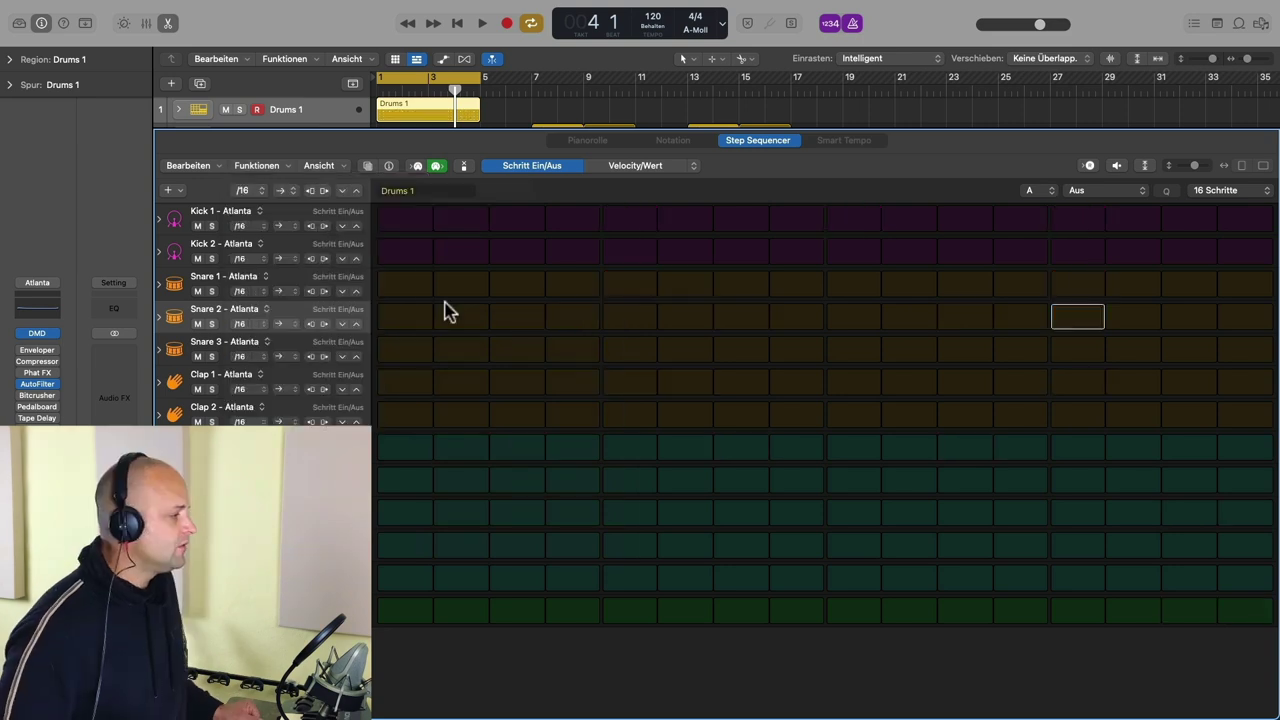
# Enable MIDI In step recording and place the step cursor on the first step of the Kick 1 row.
pyautogui.click(417, 167)
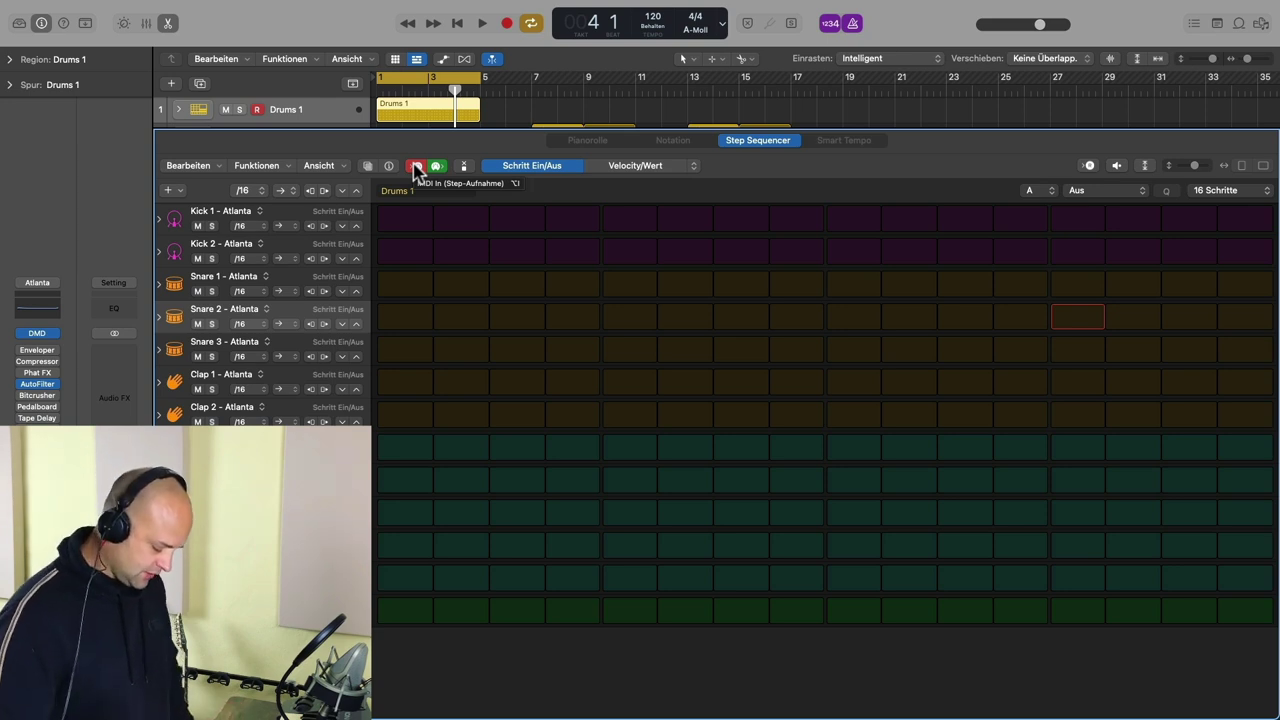
pyautogui.press('Left')
pyautogui.press('Left')
pyautogui.press('Left')
pyautogui.press('Left')
pyautogui.press('Left')
pyautogui.press('Left')
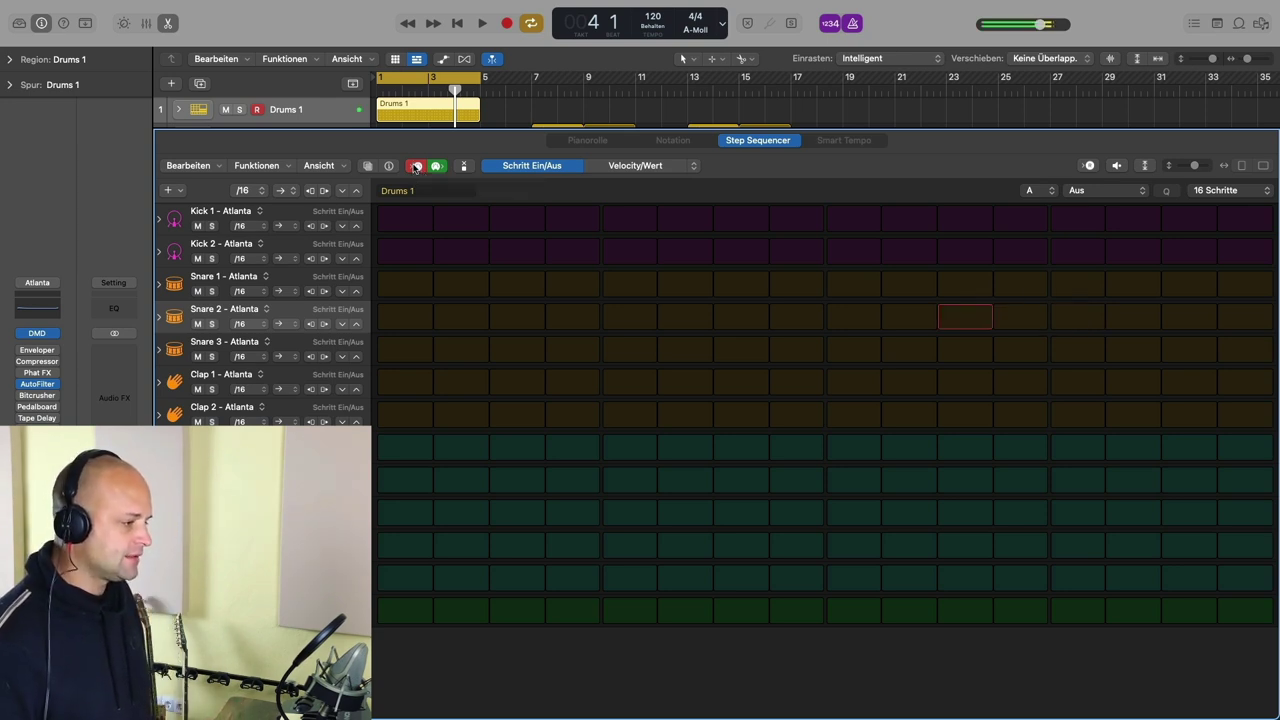
pyautogui.press('Down')
pyautogui.press('Down')
pyautogui.press('Up')
pyautogui.press('Up')
pyautogui.press('Up')
pyautogui.press('Up')
pyautogui.press('Up')
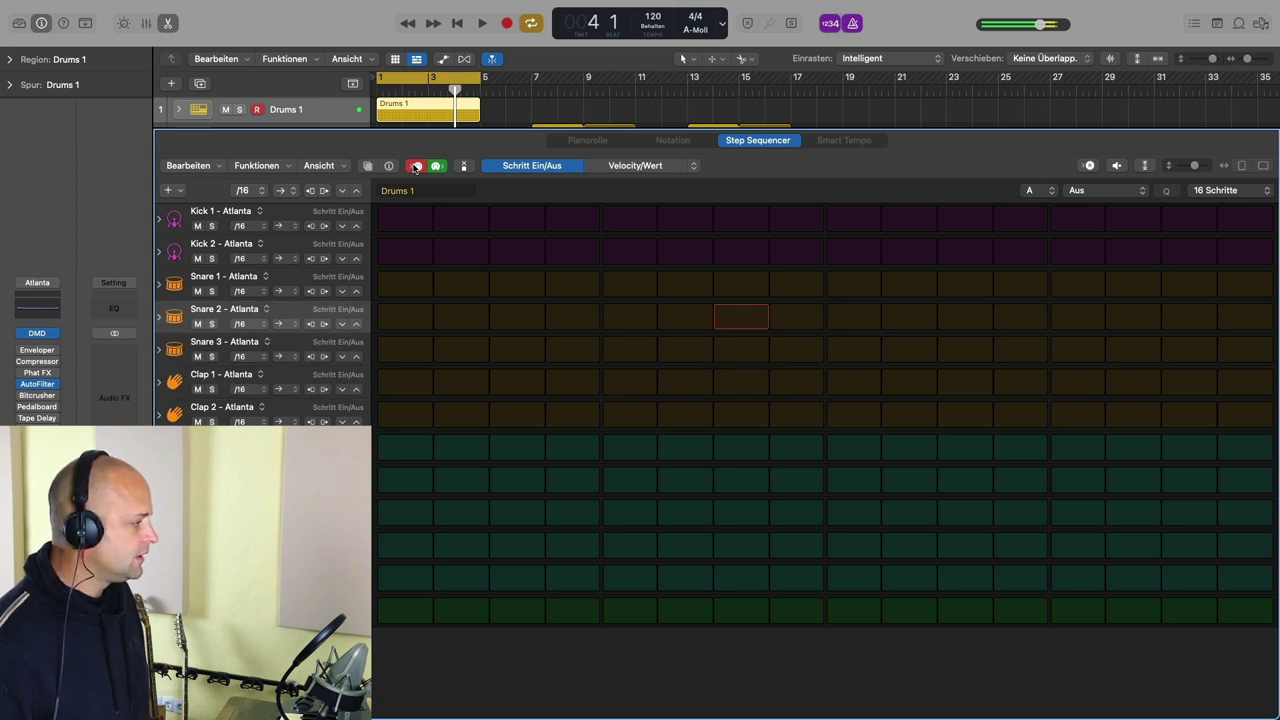
pyautogui.press('Left')
pyautogui.press('Left')
pyautogui.press('Left')
pyautogui.press('Left')
pyautogui.press('Left')
pyautogui.press('Left')
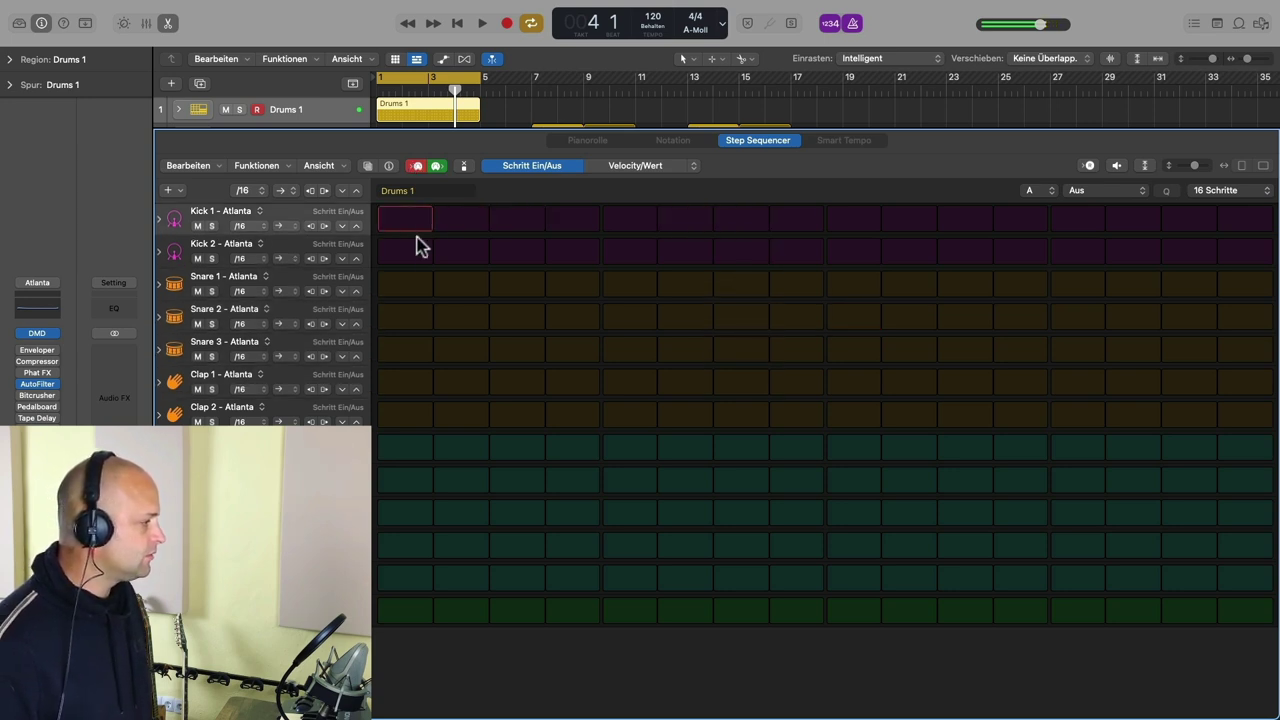
# Enter Kick 1 hits on steps 1, 5, 9 and 13 of the Drums 1 pattern.
pyautogui.press('Return')
pyautogui.press('Right')
pyautogui.press('Right')
pyautogui.press('Right')
pyautogui.press('Right')
pyautogui.press('Return')
pyautogui.press('Right')
pyautogui.press('Right')
pyautogui.press('Right')
pyautogui.press('Right')
pyautogui.press('Return')
pyautogui.press('Right')
pyautogui.press('Right')
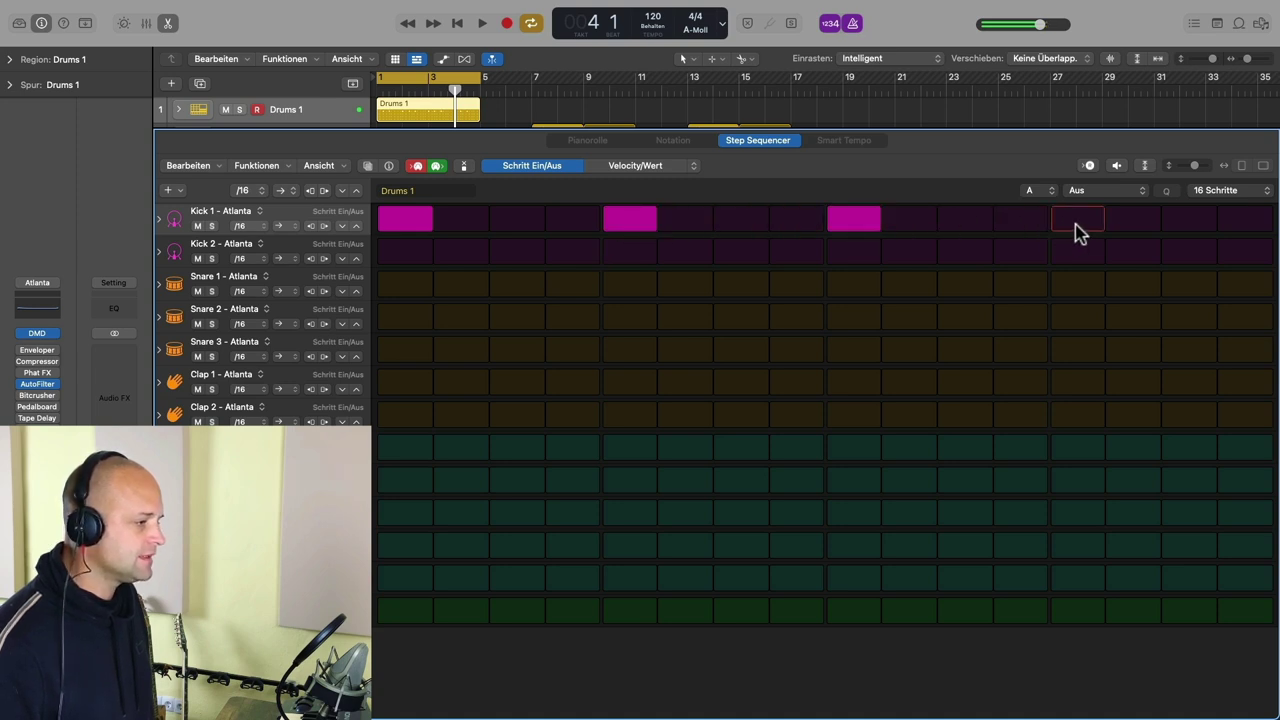
pyautogui.press('Return')
# Add Snare 1 hits on steps 5 and 13 of the Drums 1 pattern.
pyautogui.press('Down')
pyautogui.press('Down')
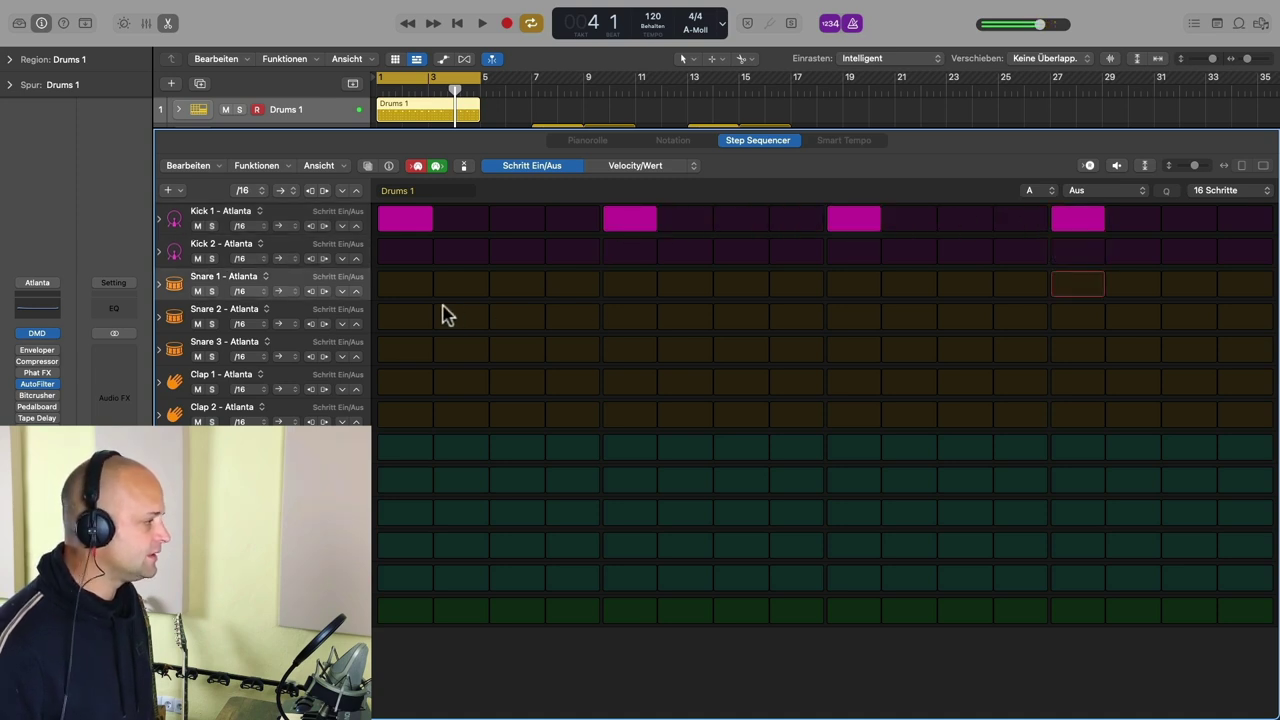
pyautogui.click(1084, 288)
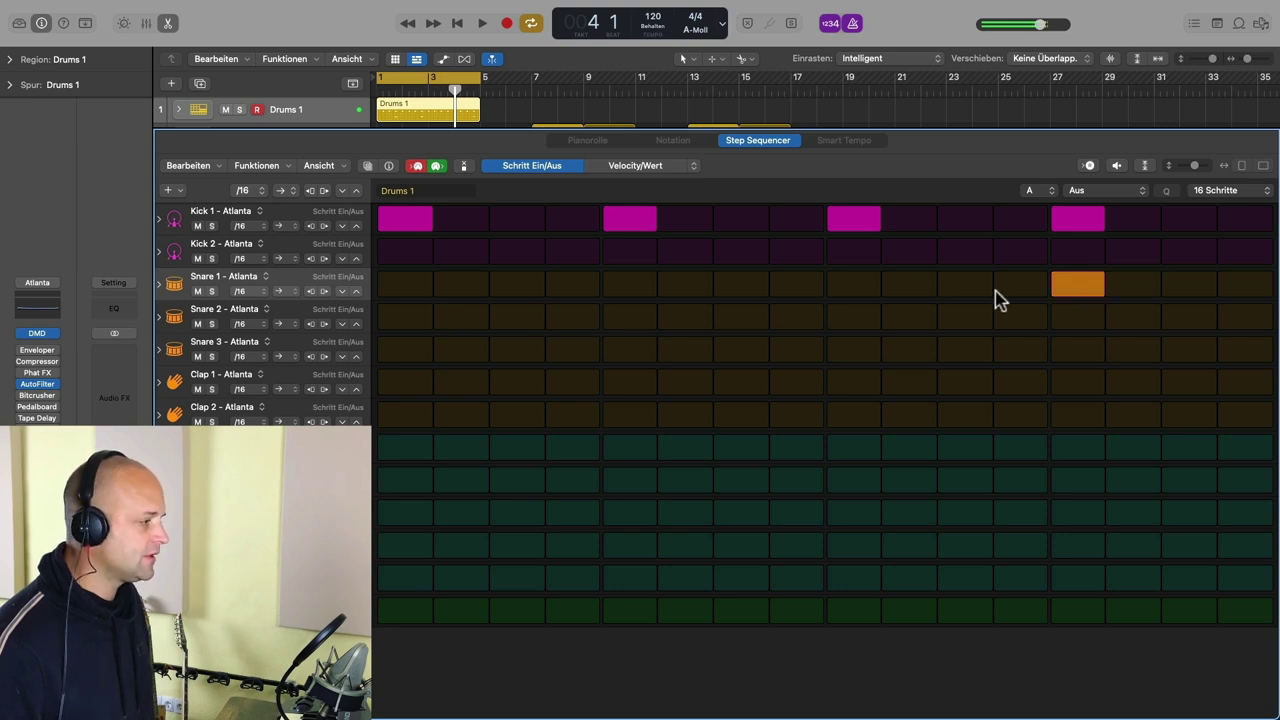
pyautogui.click(620, 288)
# Add Hi-Hat 1 hits on steps 3, 7, 11 and 15 and play back the finished drum pattern.
pyautogui.press('Down')
pyautogui.press('Down')
pyautogui.press('Down')
pyautogui.press('Down')
pyautogui.press('Down')
pyautogui.click(518, 446)
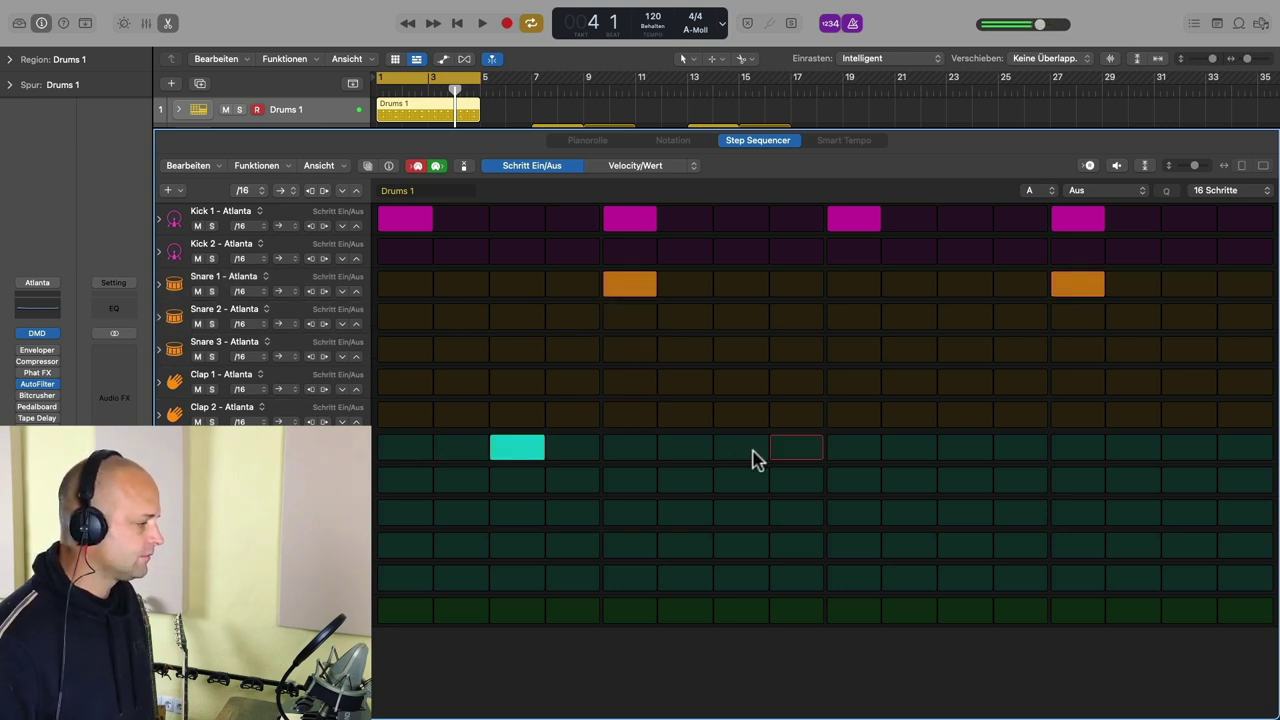
pyautogui.click(741, 447)
pyautogui.click(965, 447)
pyautogui.click(1174, 449)
pyautogui.press('space')
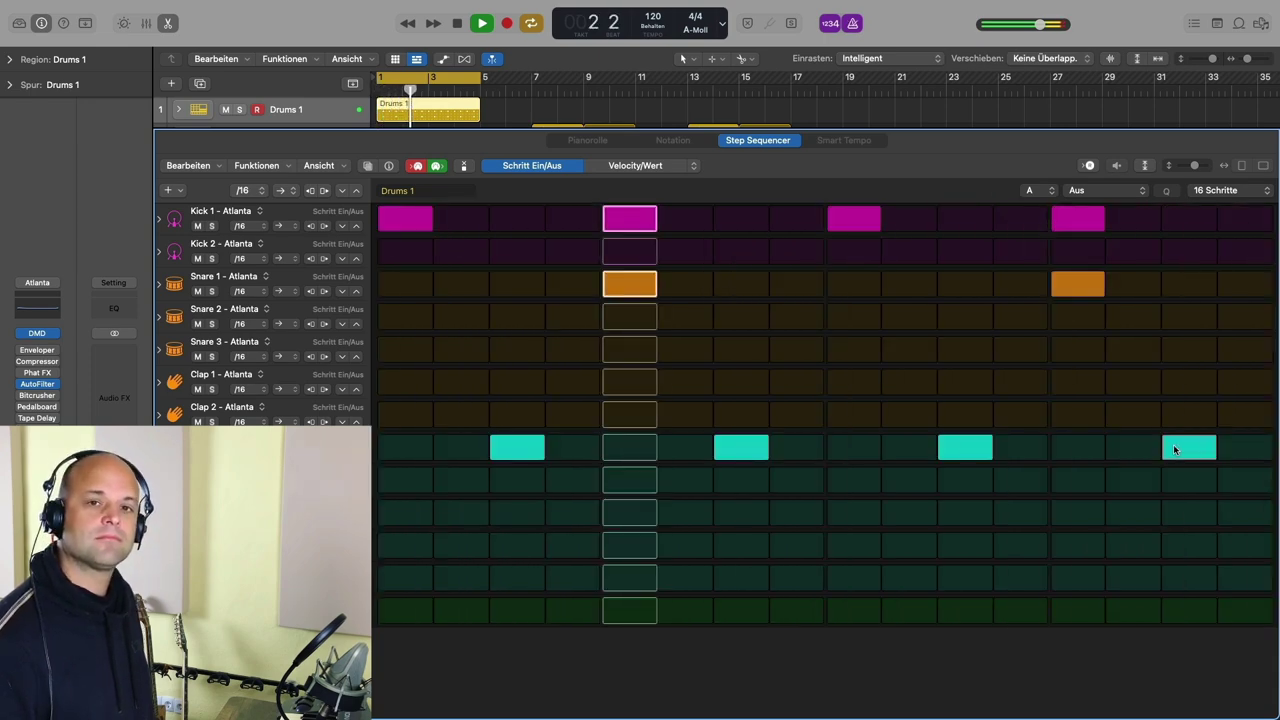
pyautogui.press('space')
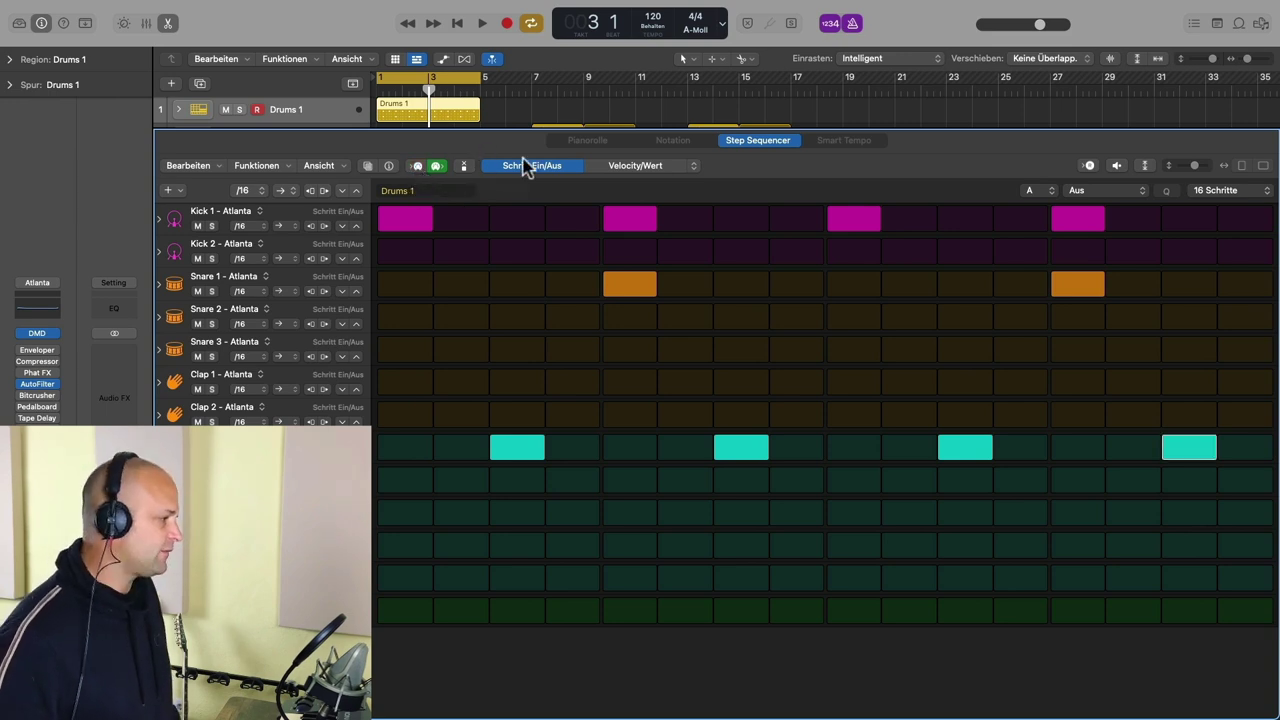
# Close the drum pattern and open the Divine Bass region of the Bass track in the Step Sequencer.
pyautogui.press('p')
pyautogui.press('p')
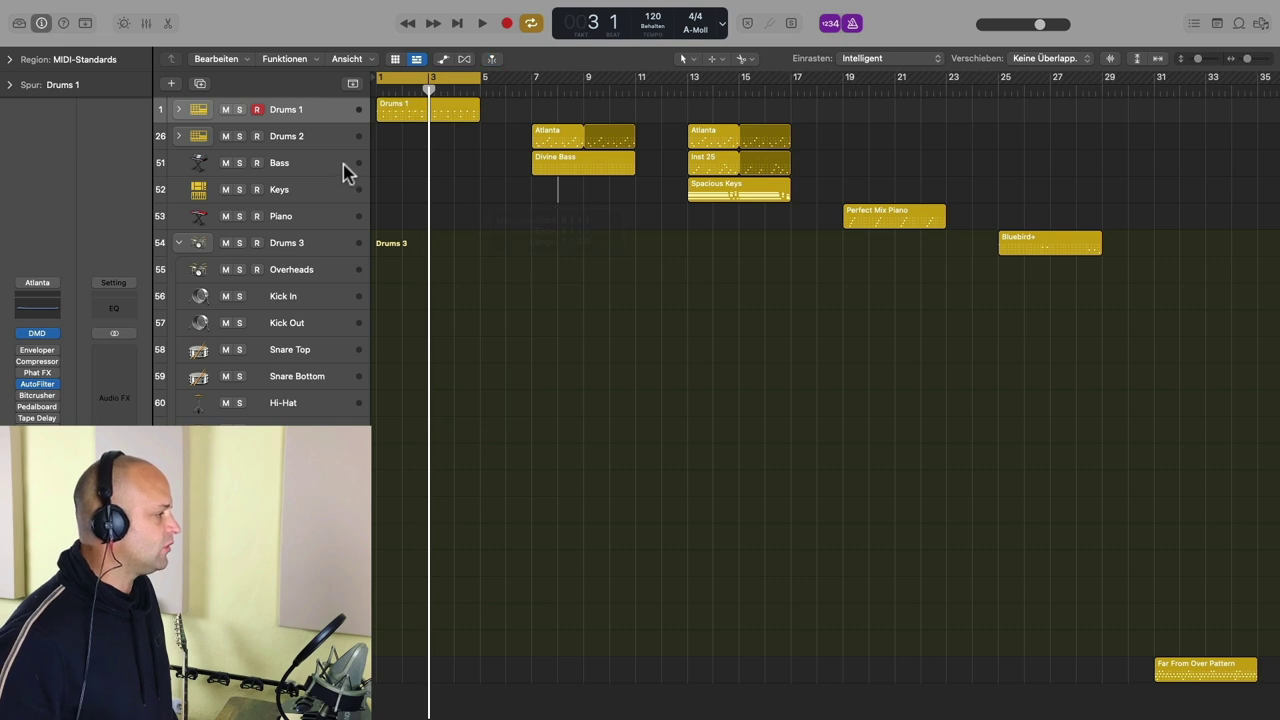
pyautogui.click(564, 168)
pyautogui.doubleClick(564, 168)
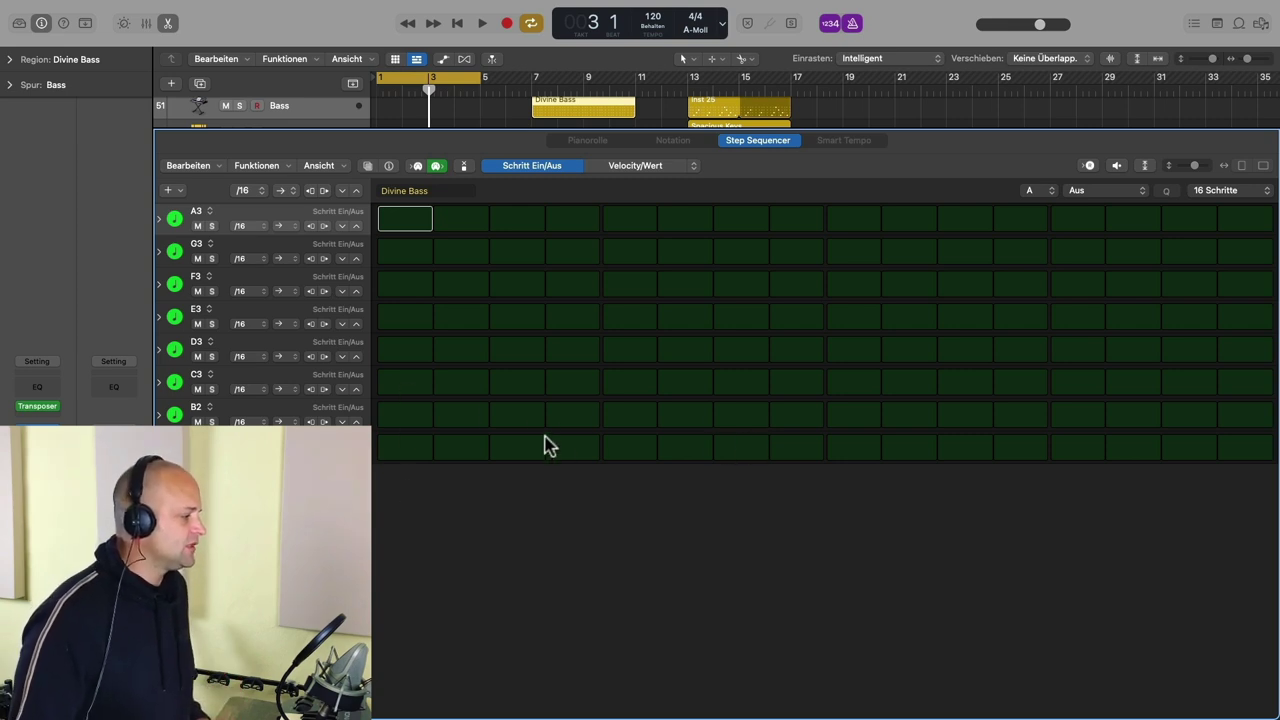
# Enter a bass line with A2 on step 1, C3 on steps 3 and 9, D3 on 6, E3 on 11 and 14, and B2 on 15.
pyautogui.click(410, 449)
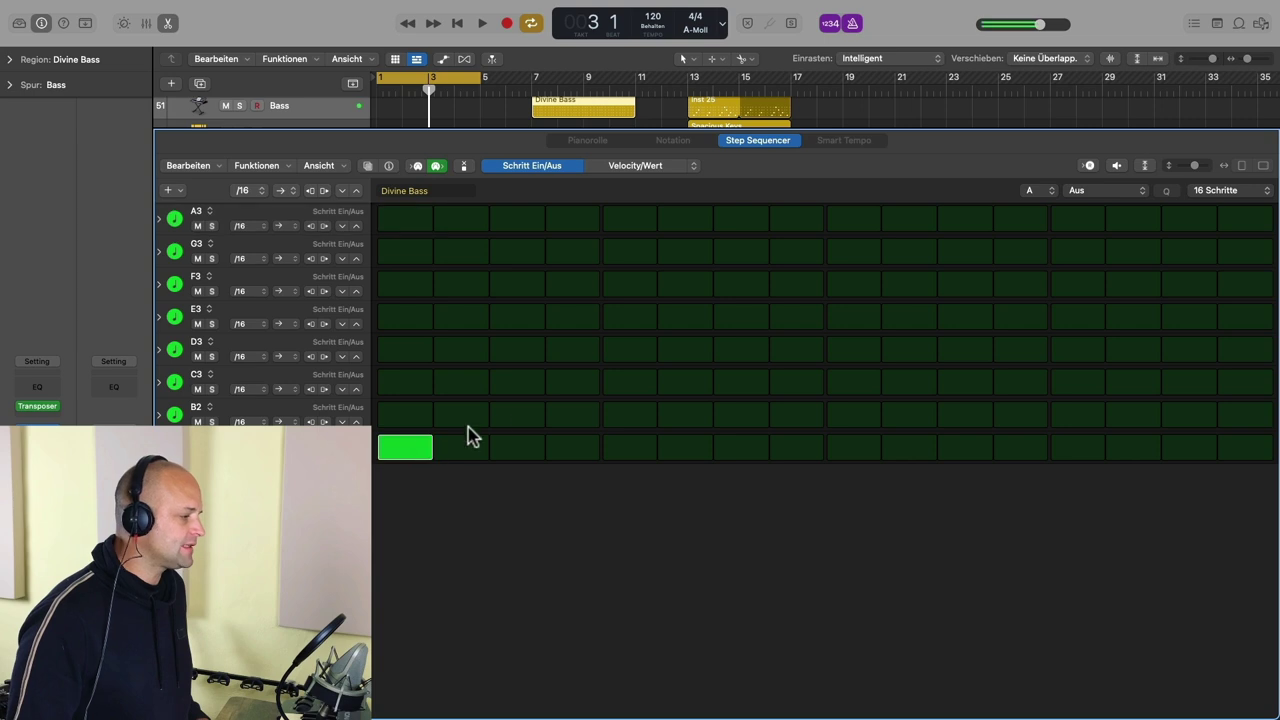
pyautogui.click(520, 385)
pyautogui.click(685, 349)
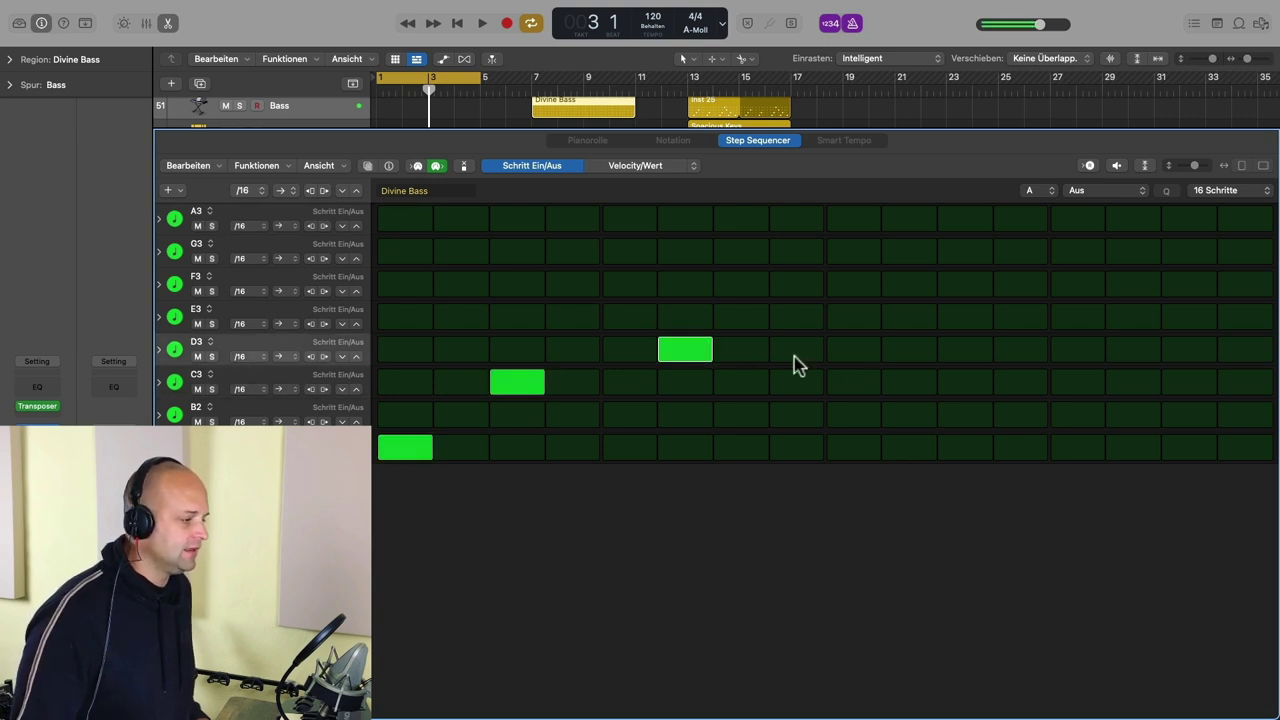
pyautogui.click(855, 383)
pyautogui.click(972, 322)
pyautogui.click(1115, 318)
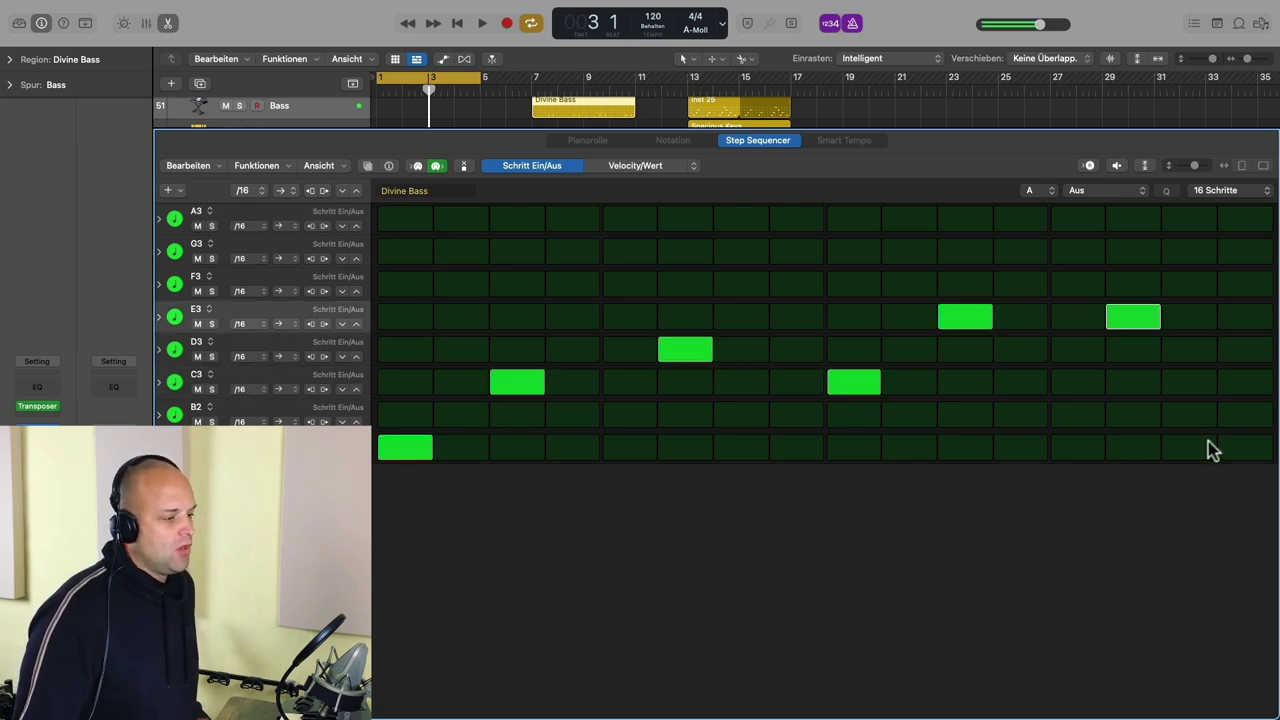
pyautogui.click(1203, 420)
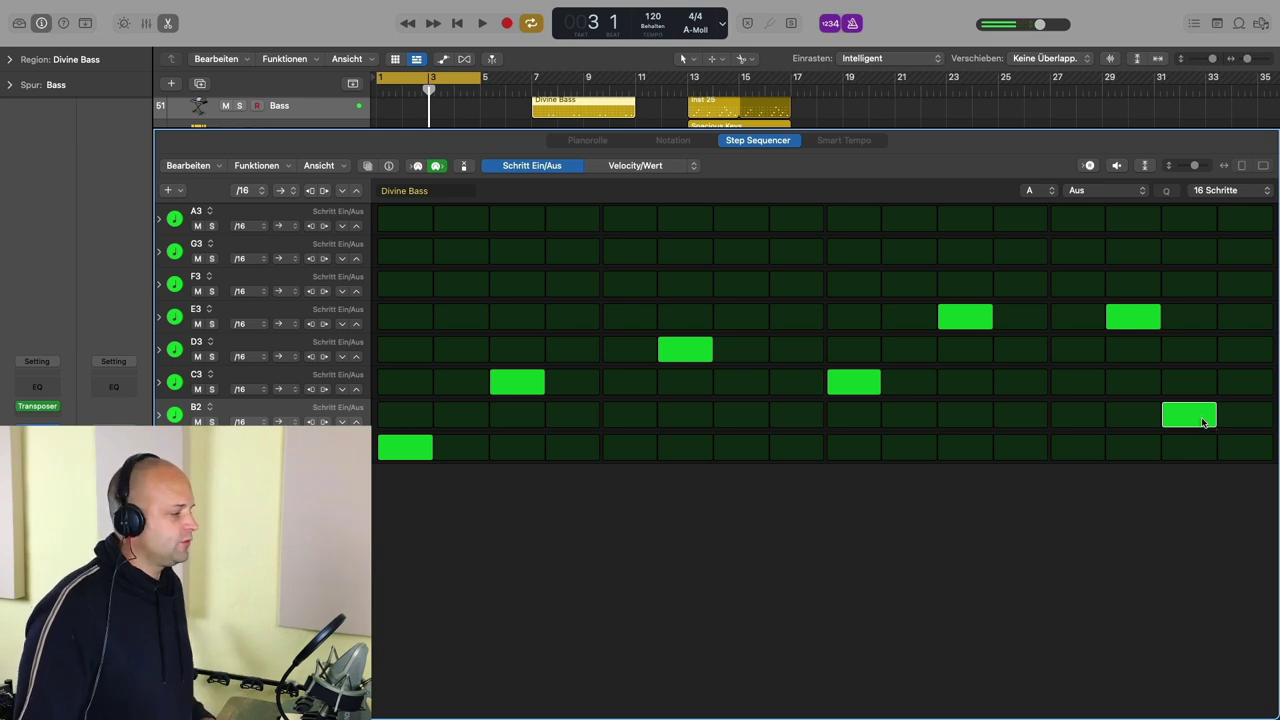
# Try stacking extra B2 notes on steps 6 and 11 of the bass pattern, and remove both again.
pyautogui.click(698, 420)
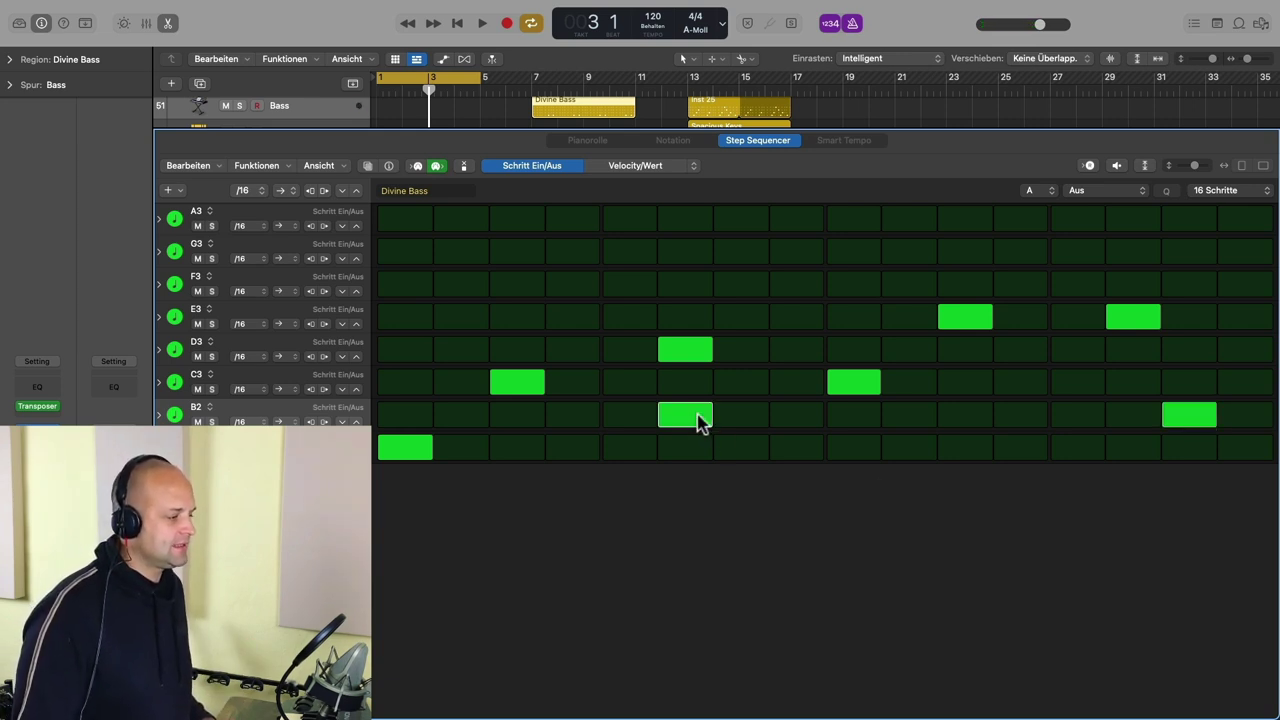
pyautogui.click(980, 420)
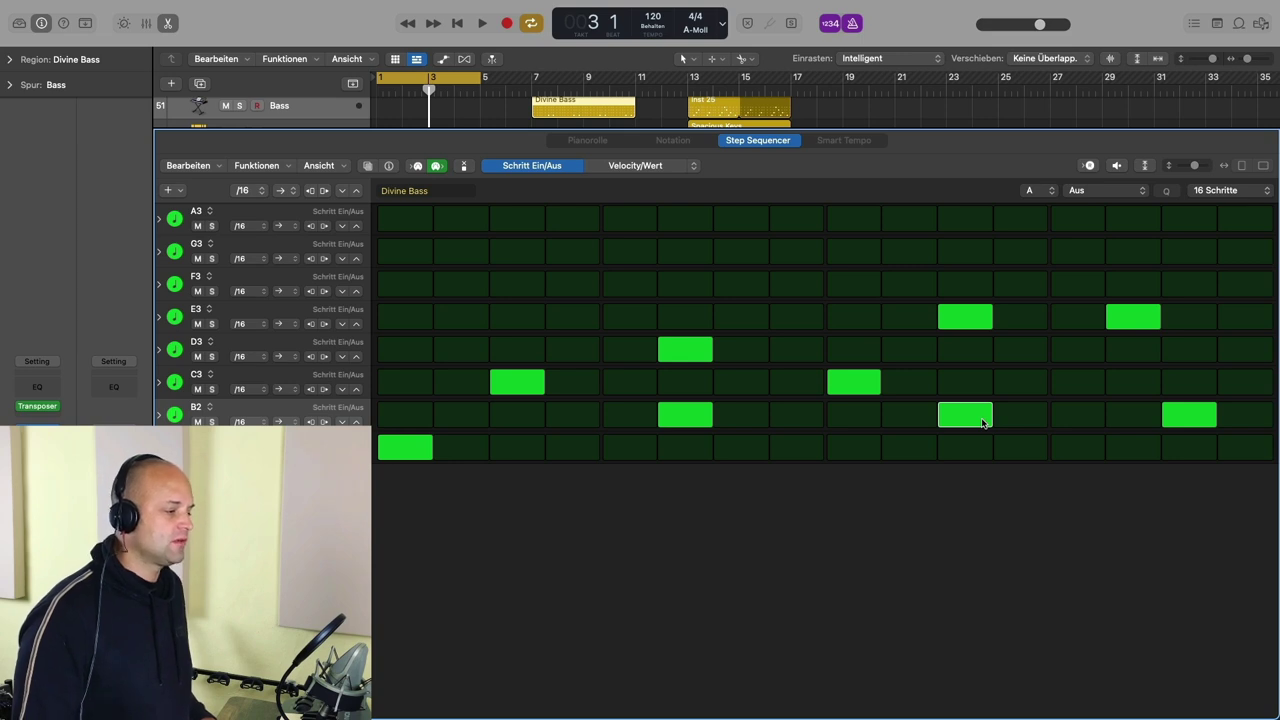
pyautogui.click(983, 420)
pyautogui.click(700, 422)
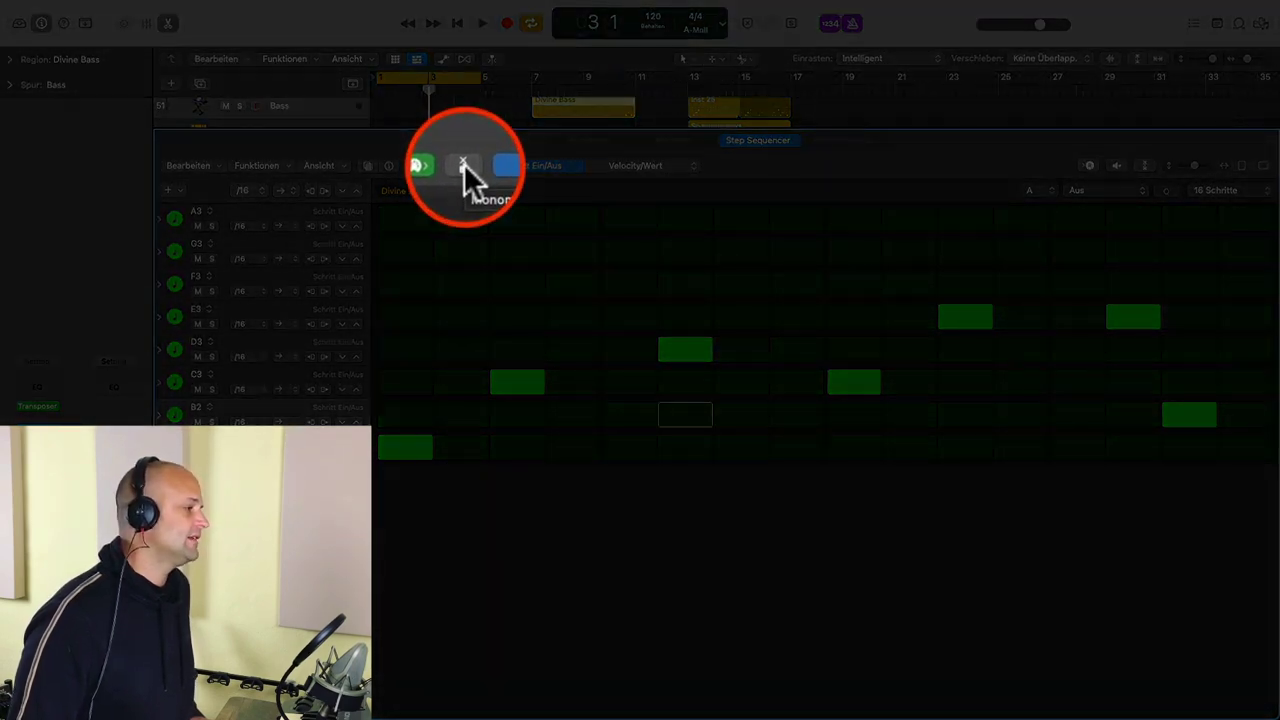
# Turn on monophonic mode and enter B2 on steps 9 and 11, C3 on step 7 and F3 on step 3.
pyautogui.click(464, 163)
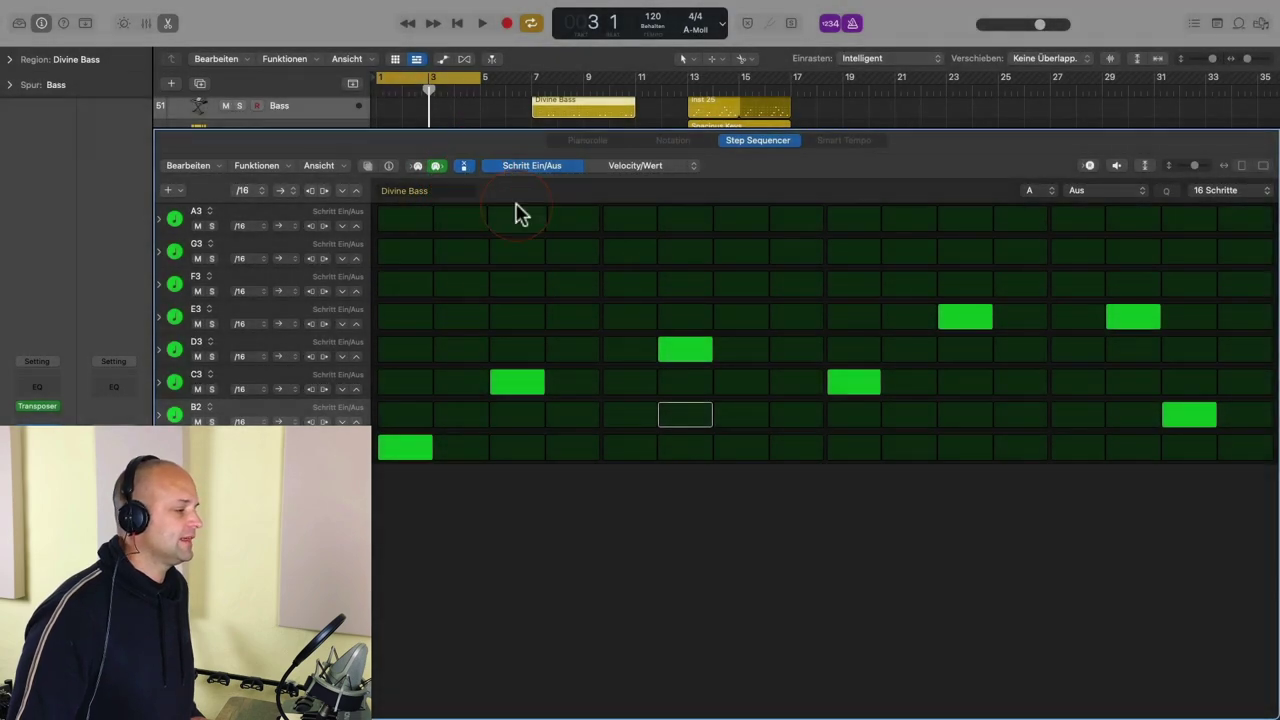
pyautogui.click(856, 418)
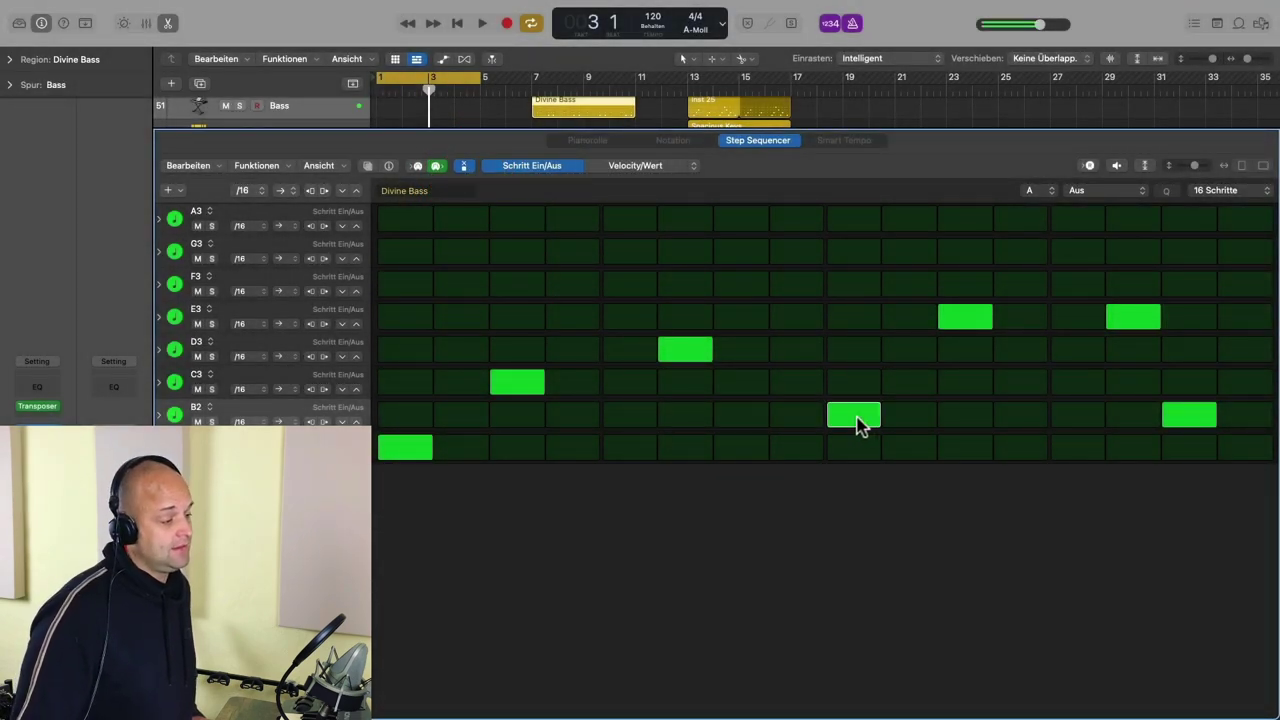
pyautogui.click(965, 416)
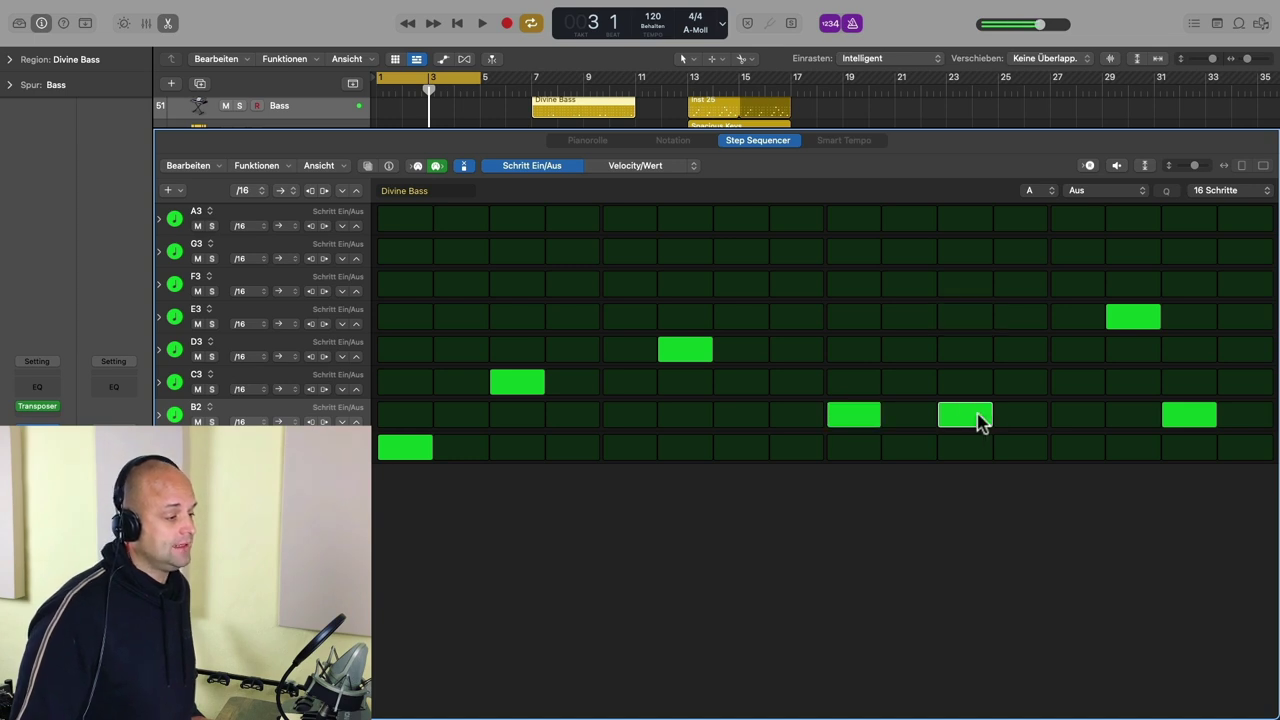
pyautogui.click(745, 384)
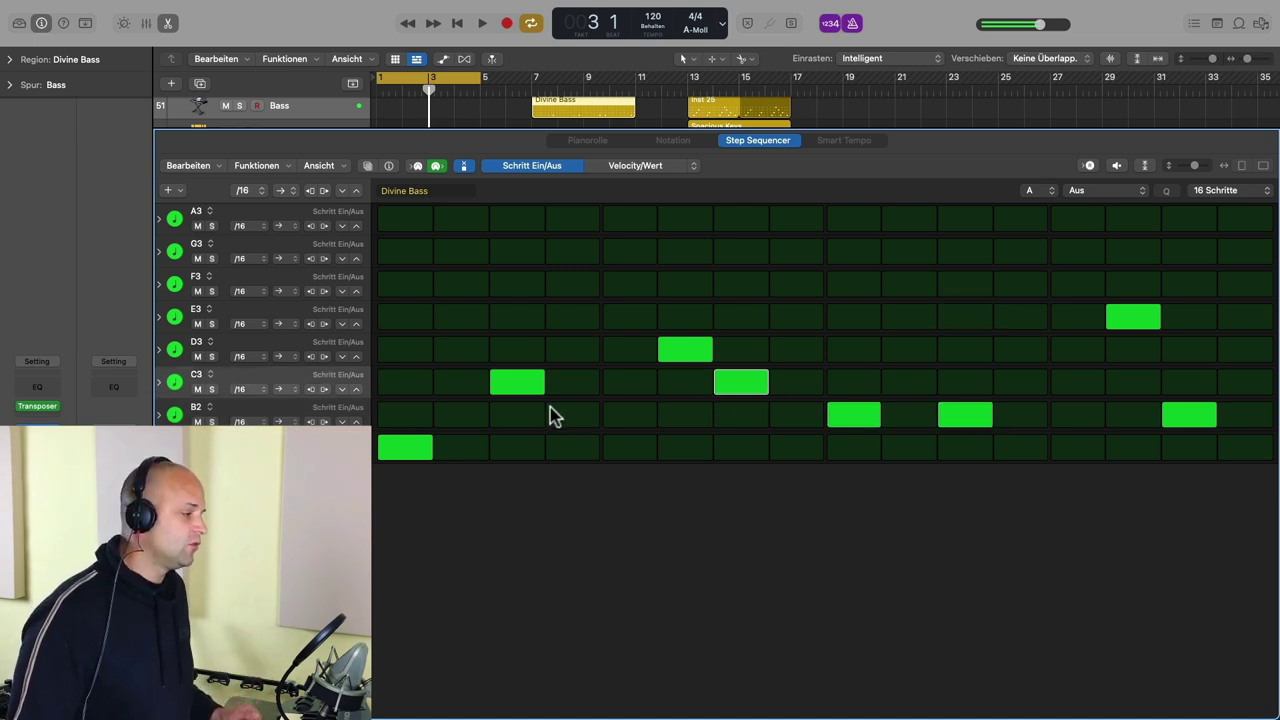
pyautogui.click(516, 287)
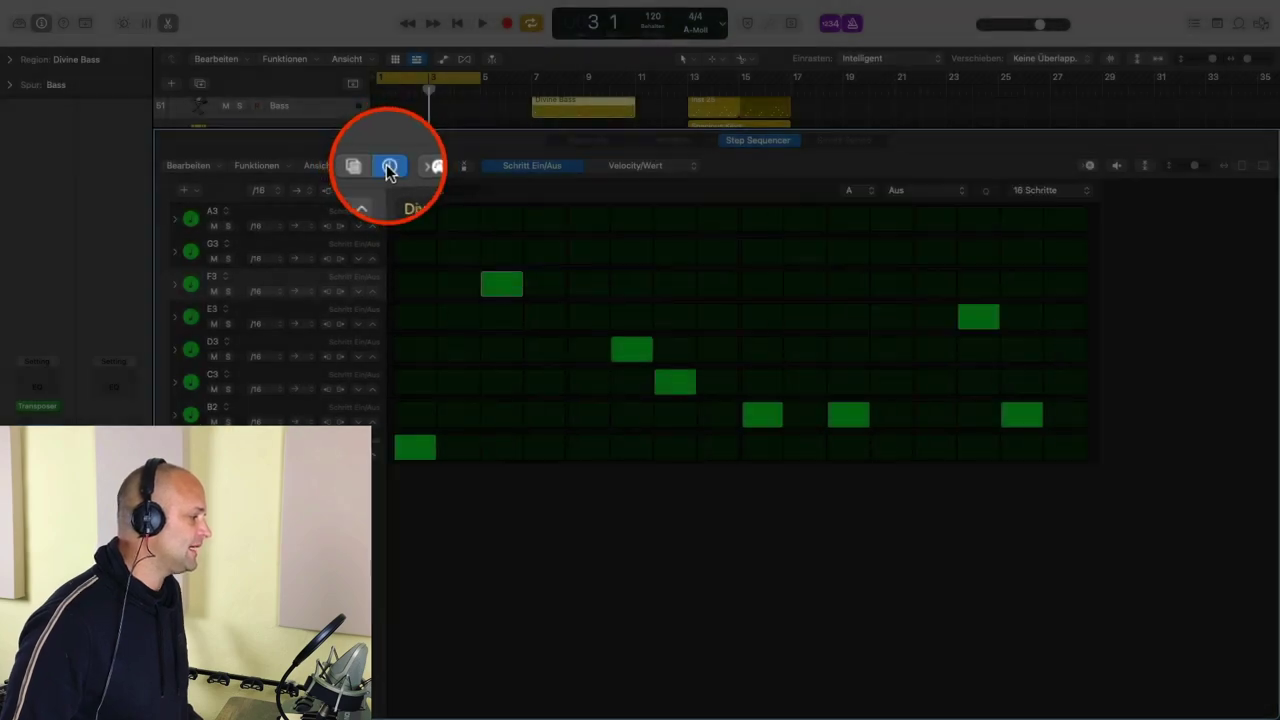
# Show the pattern inspector and enable Legato for the Divine Bass pattern.
pyautogui.click(389, 166)
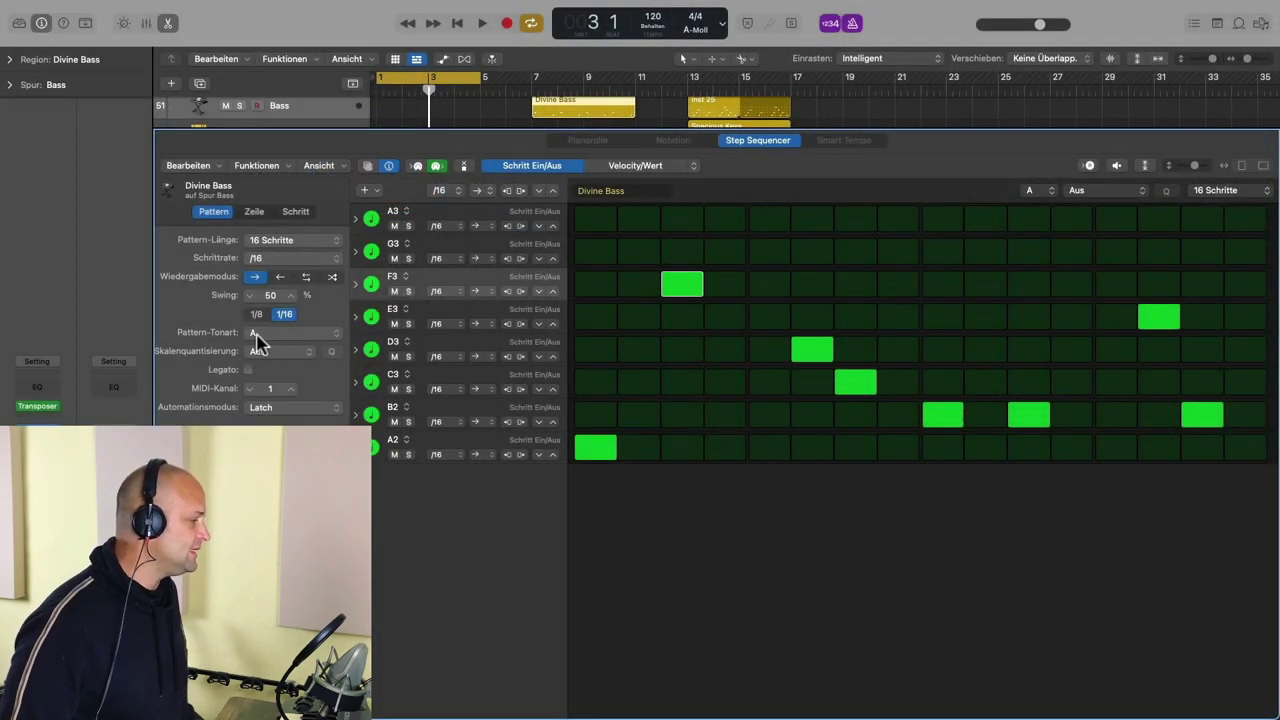
pyautogui.click(289, 369)
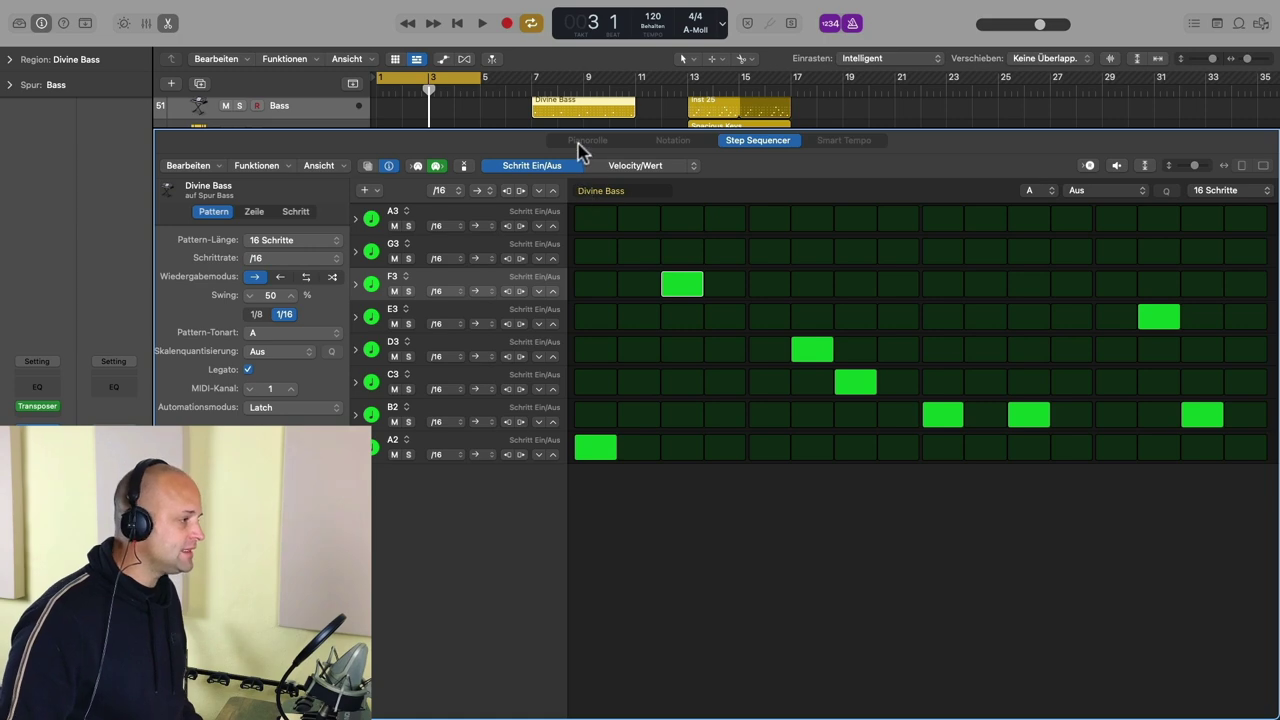
# Close the pattern editor and examine the Bass track's ES2 synthesizer settings.
pyautogui.moveTo(571, 126); pyautogui.dragTo(629, 583)
pyautogui.scroll(1, 345, 220)
pyautogui.click(305, 186)
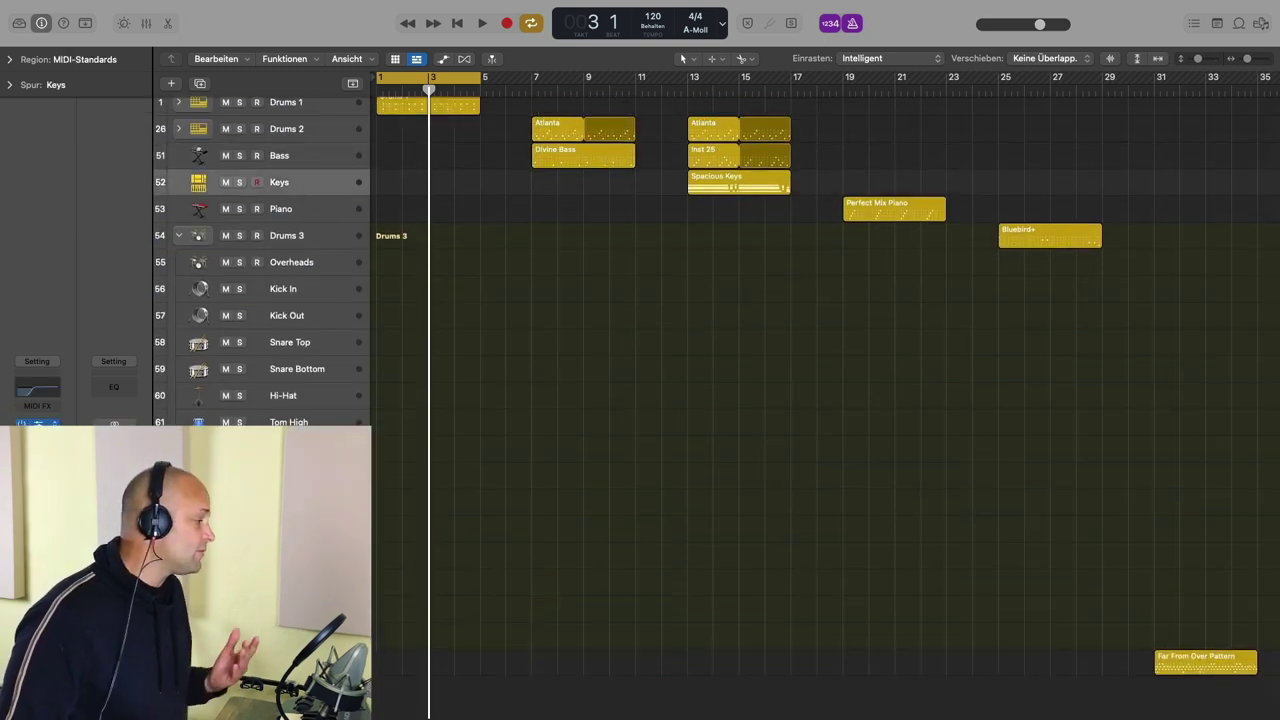
pyautogui.press('Up')
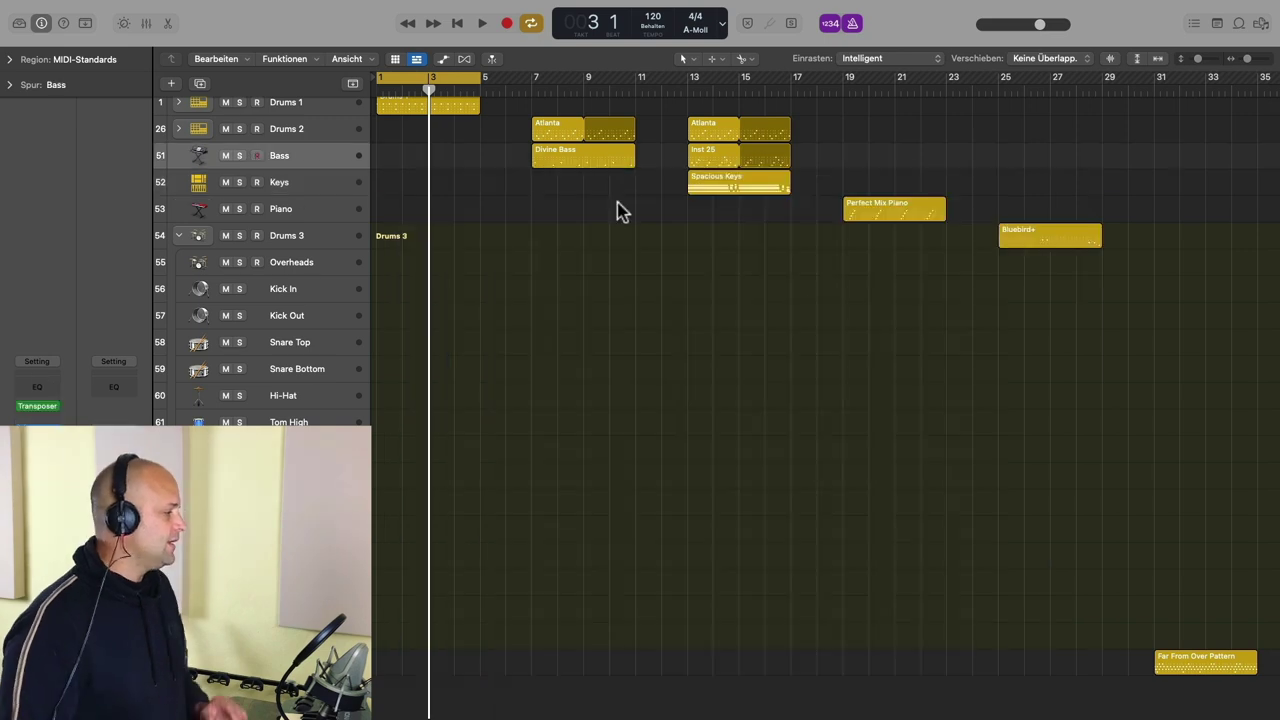
pyautogui.click(38, 431)
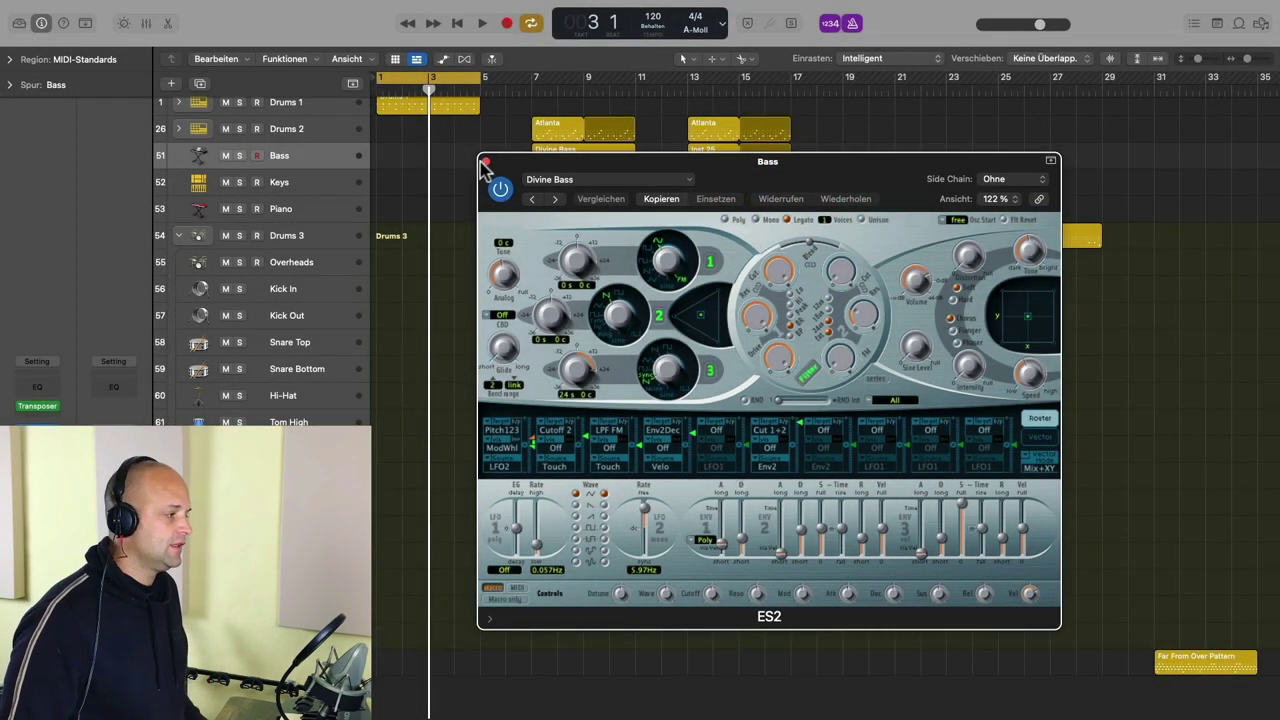
pyautogui.click(485, 161)
# Open the Inst 25 region at bar 13 of the Bass track in the Step Sequencer.
pyautogui.click(716, 159)
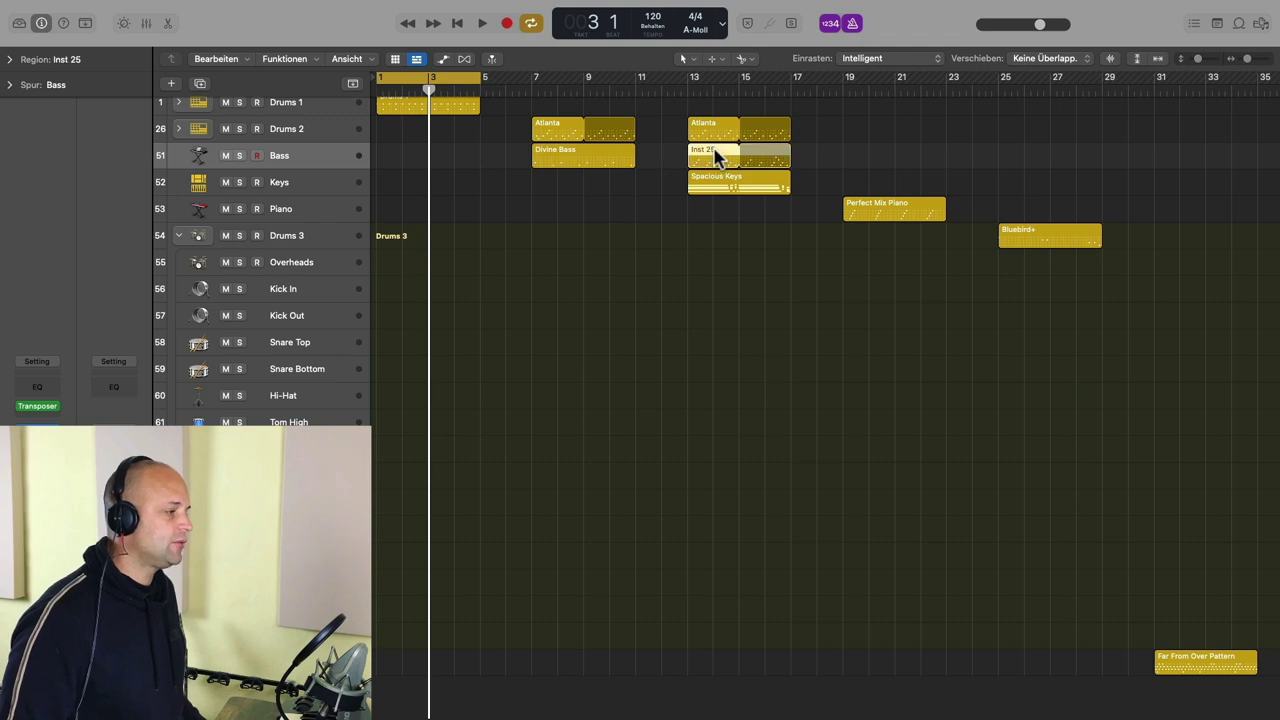
pyautogui.doubleClick(716, 155)
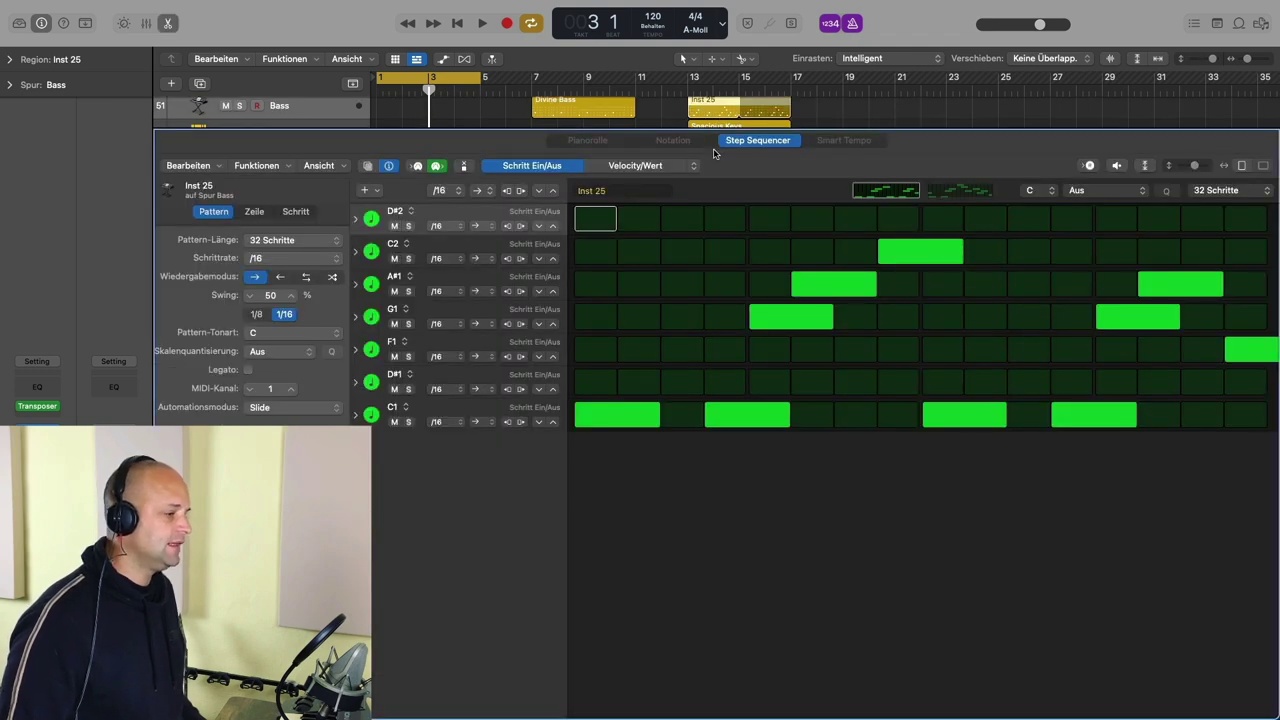
# Play back the Inst 25 pattern on the Bass track.
pyautogui.press('space')
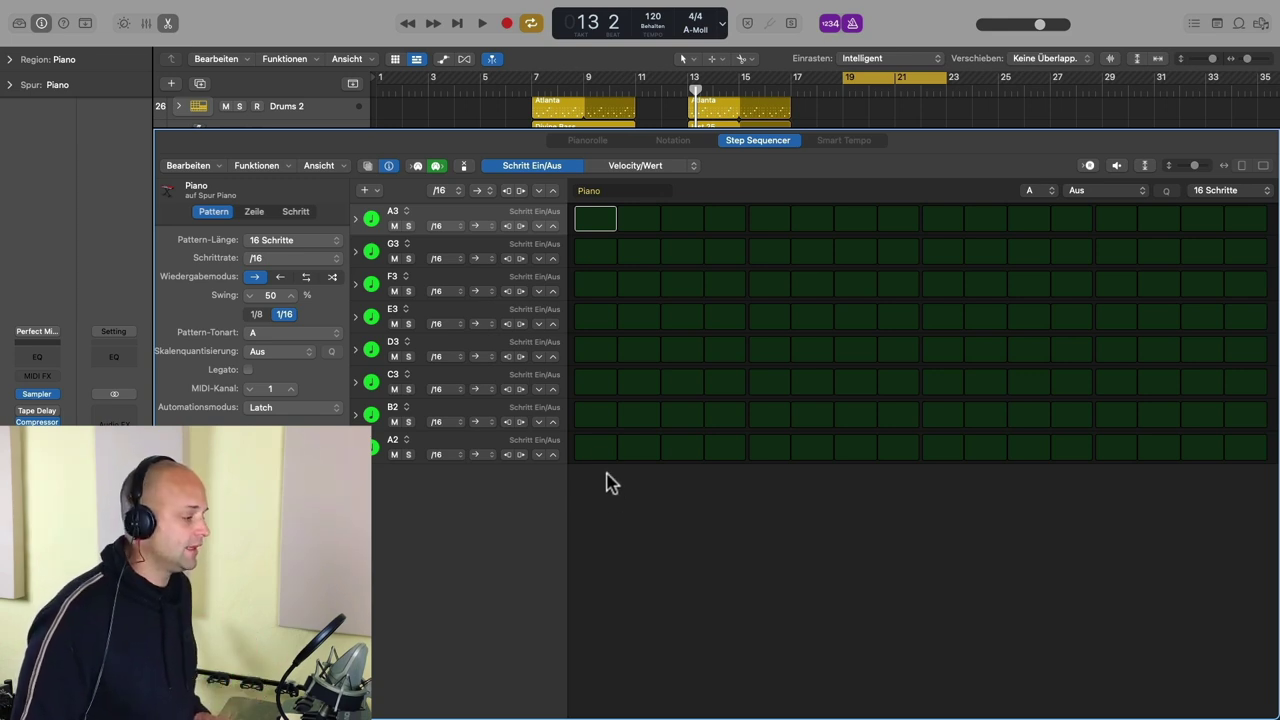
# Enter an ascending line from A2 to A3 on steps 1 to 8 of the Piano pattern, one row per step.
pyautogui.click(614, 442)
pyautogui.click(638, 414)
pyautogui.click(682, 382)
pyautogui.click(725, 349)
pyautogui.click(769, 316)
pyautogui.click(812, 284)
pyautogui.click(855, 251)
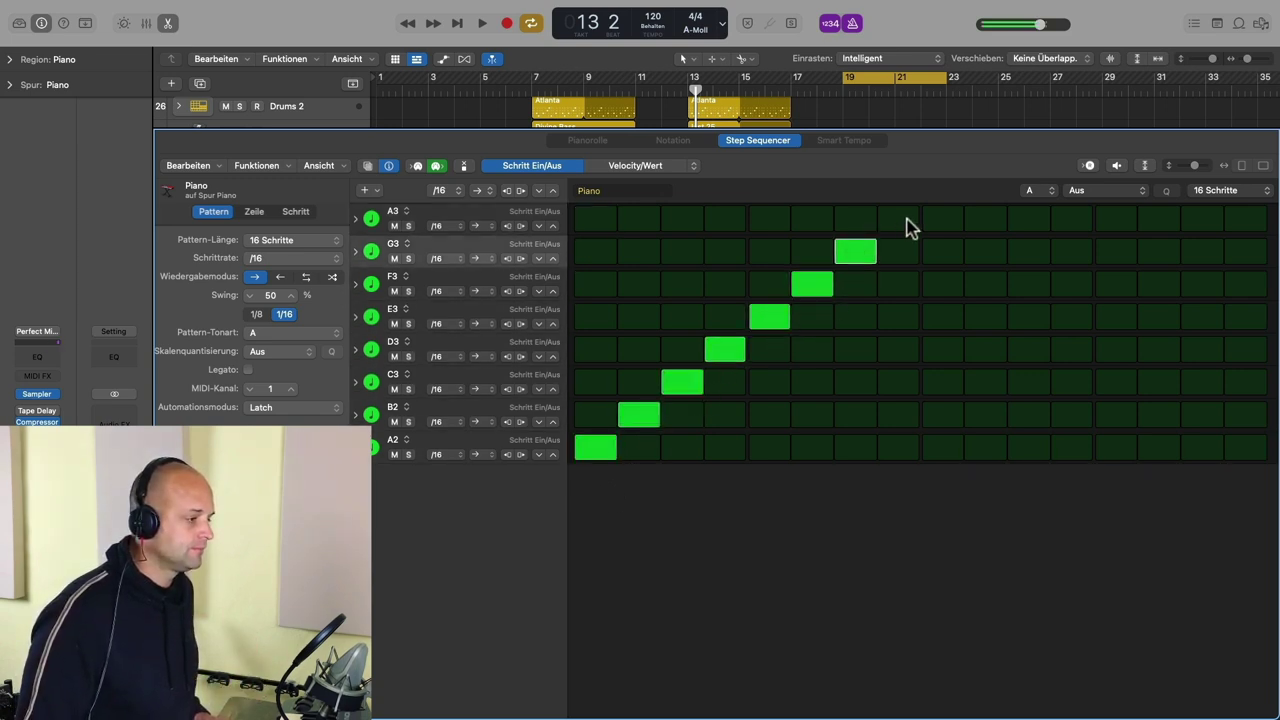
pyautogui.click(898, 218)
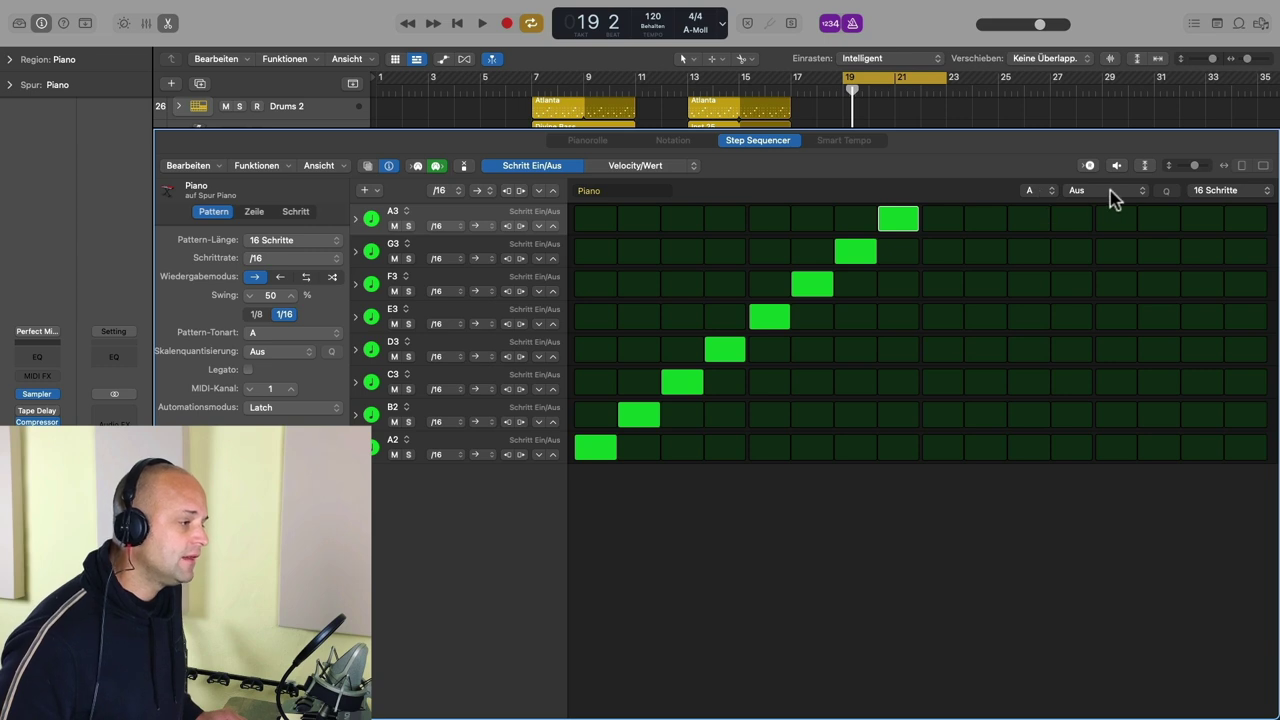
# Set the Piano pattern's key to C and its scale quantization to Moll (Natürlich).
pyautogui.click(1052, 194)
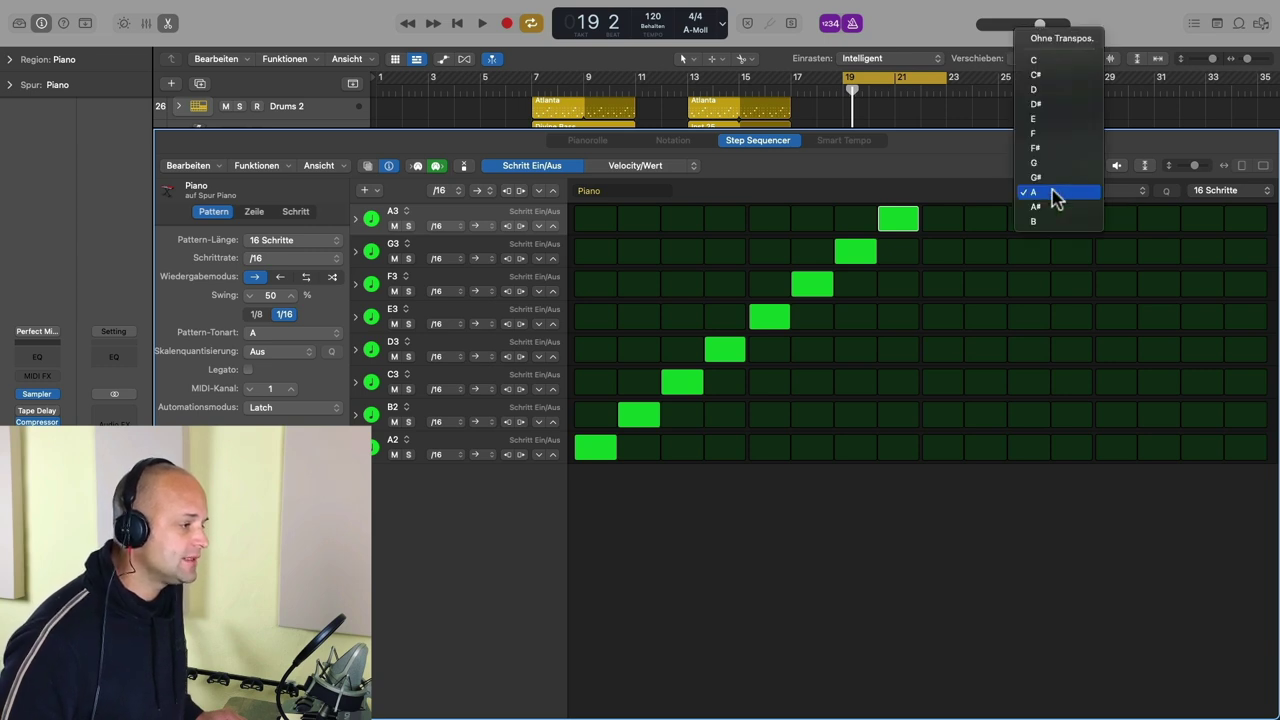
pyautogui.click(1035, 61)
pyautogui.click(1134, 194)
pyautogui.click(1114, 207)
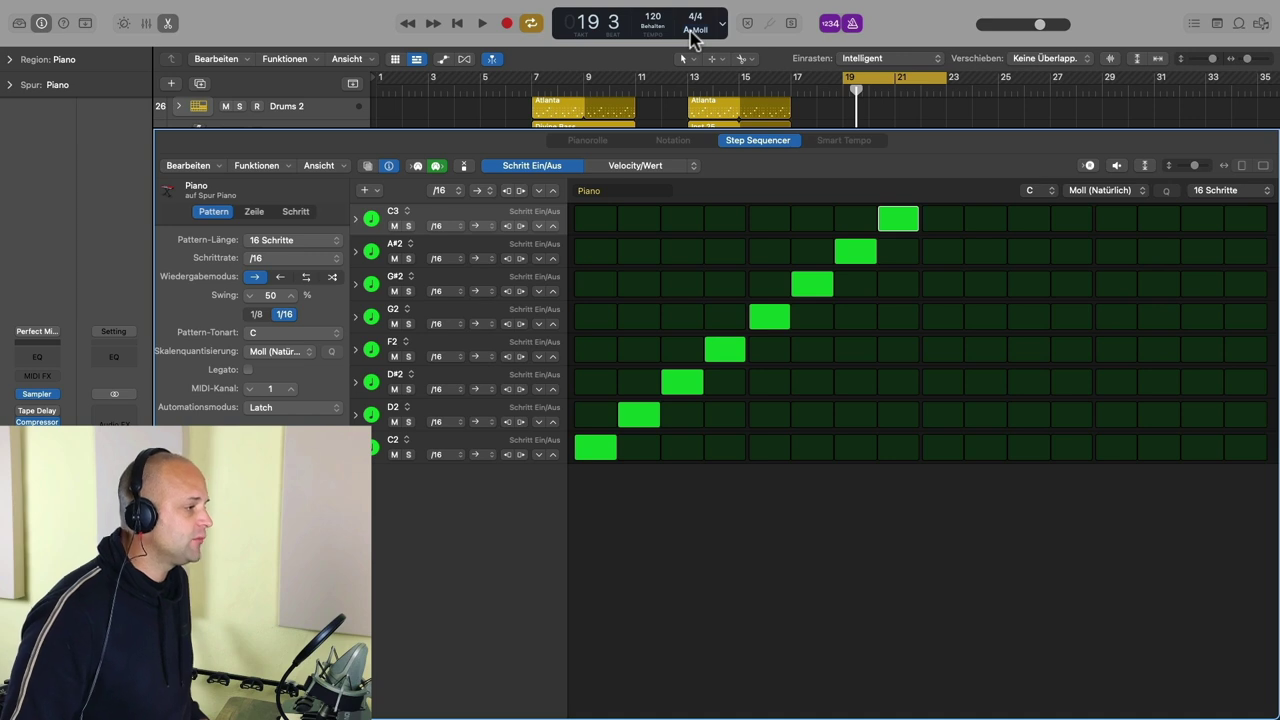
# Transpose the Piano pattern to the project key and listen to it.
pyautogui.click(257, 166)
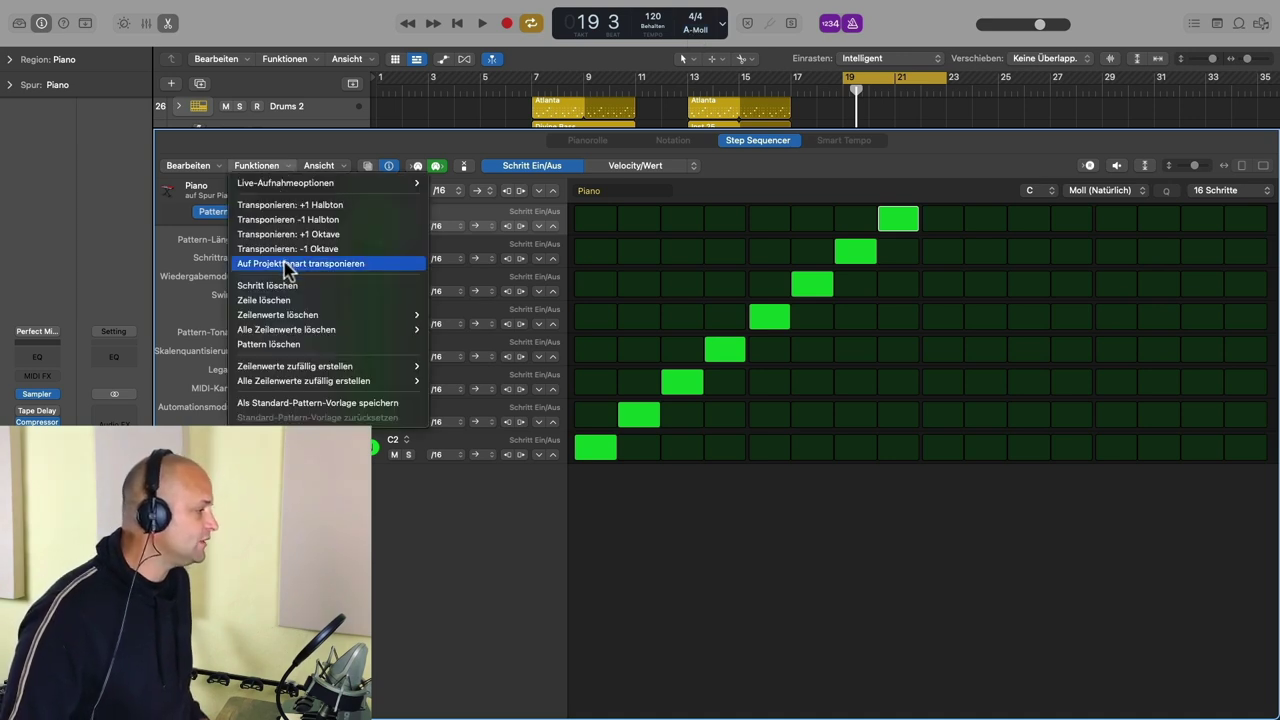
pyautogui.click(300, 263)
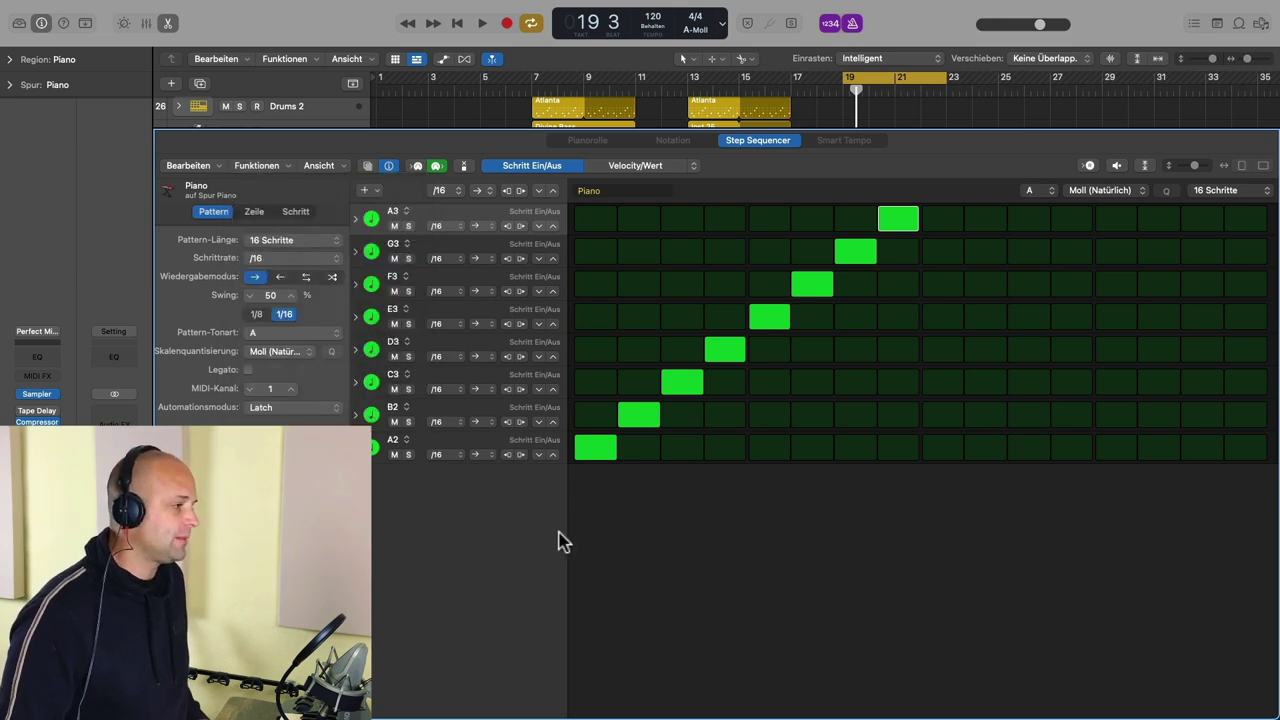
pyautogui.press('space')
pyautogui.press('space')
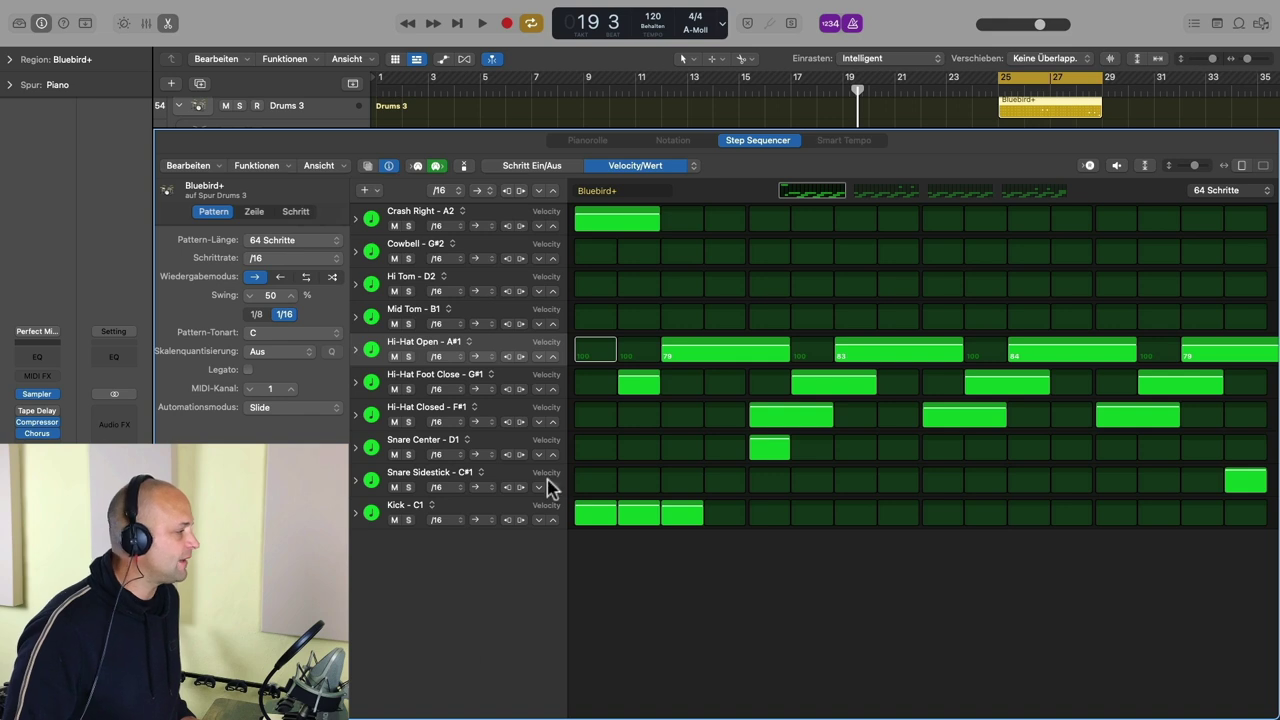
# Sort the rows of the Bluebird+ pattern by type and note (Nach Typ und Note).
pyautogui.click(337, 172)
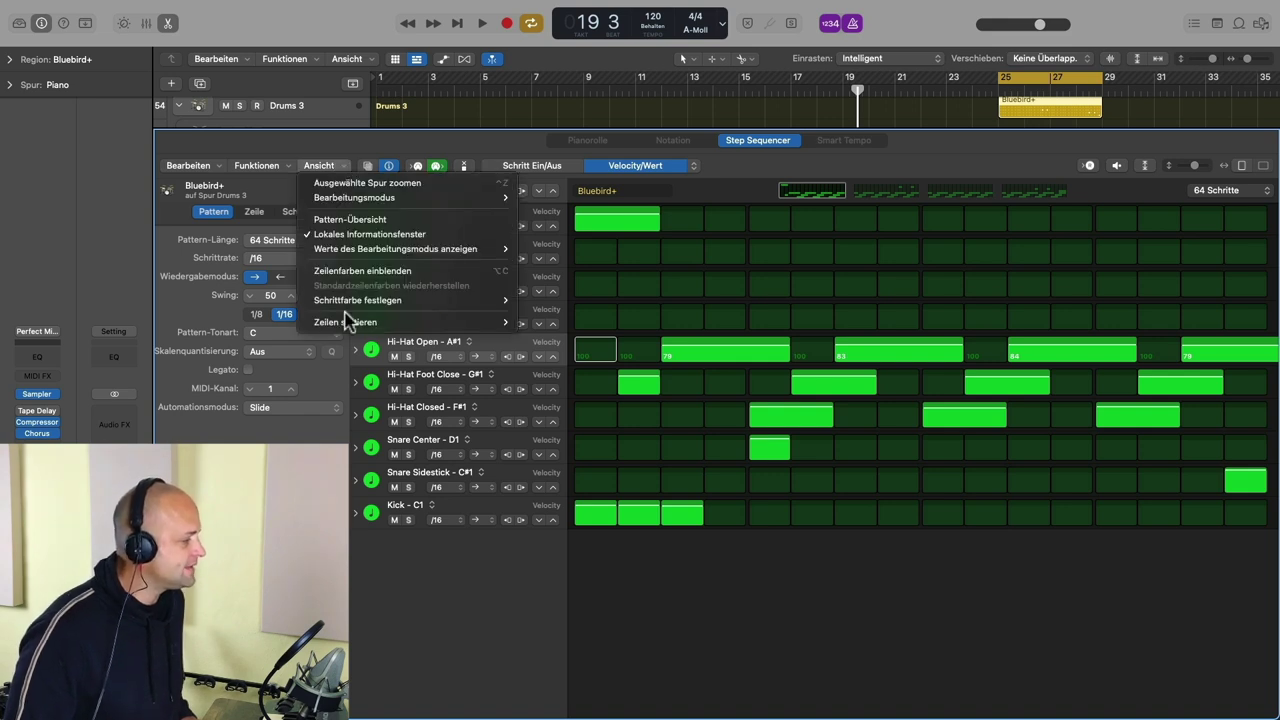
pyautogui.moveTo(345, 325)
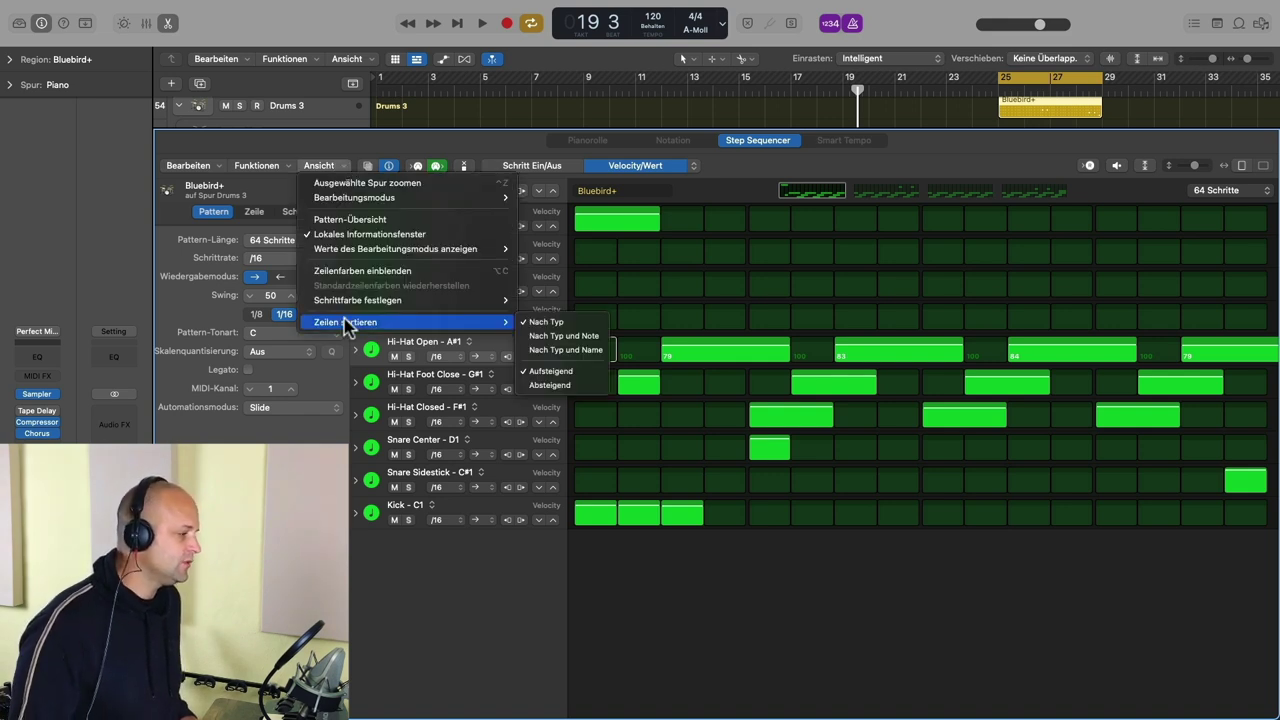
pyautogui.click(569, 337)
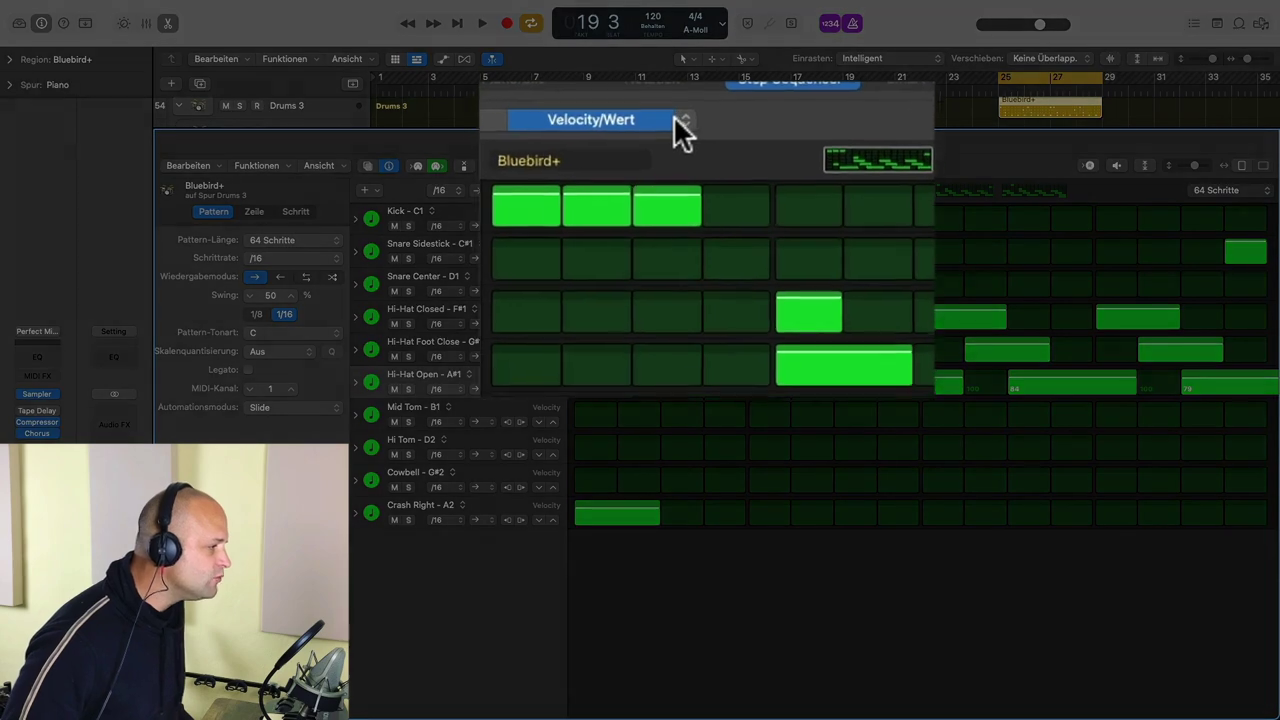
# Switch the edit mode to Bogen, tie the first three Kick steps together and undo the tie.
pyautogui.click(674, 118)
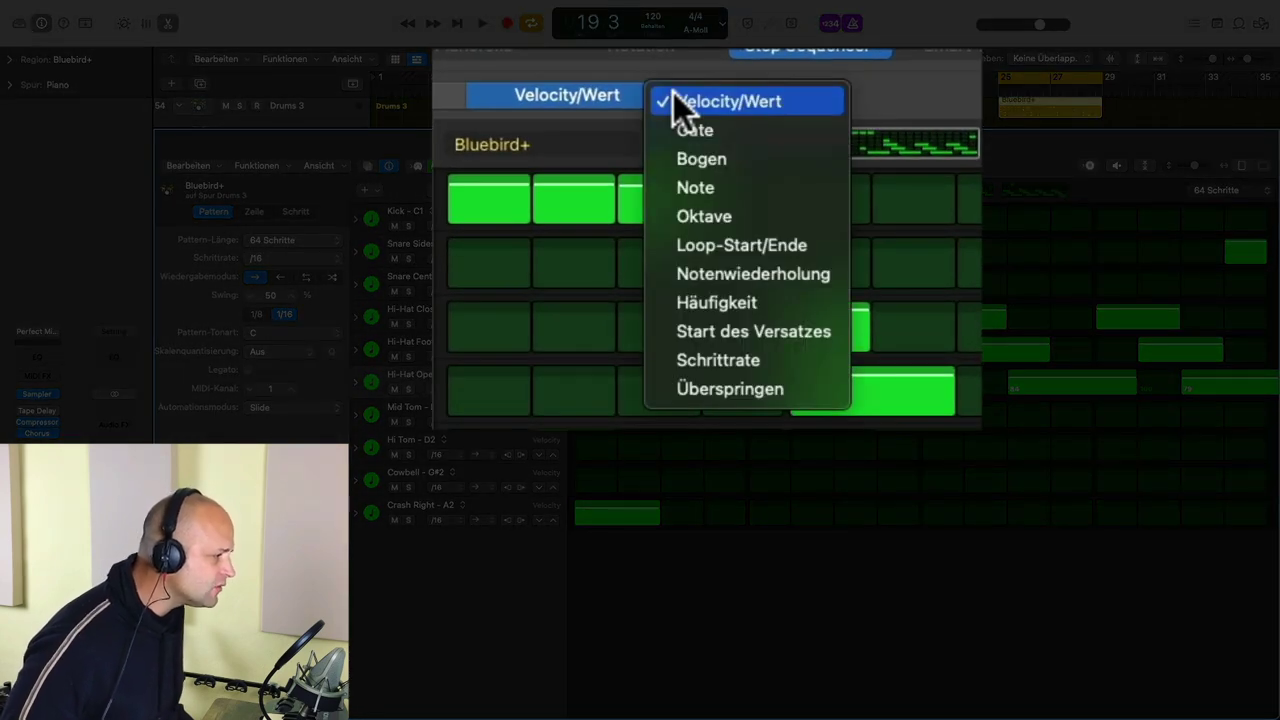
pyautogui.click(759, 157)
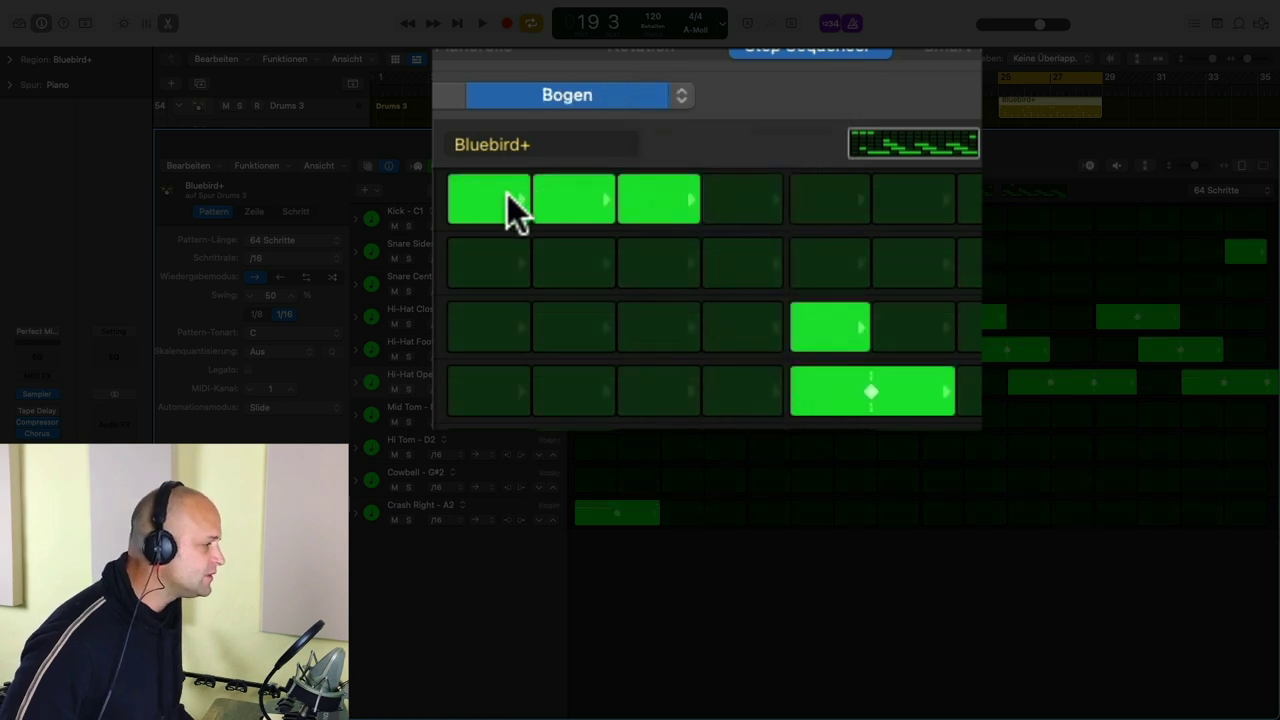
pyautogui.moveTo(507, 194); pyautogui.dragTo(627, 192)
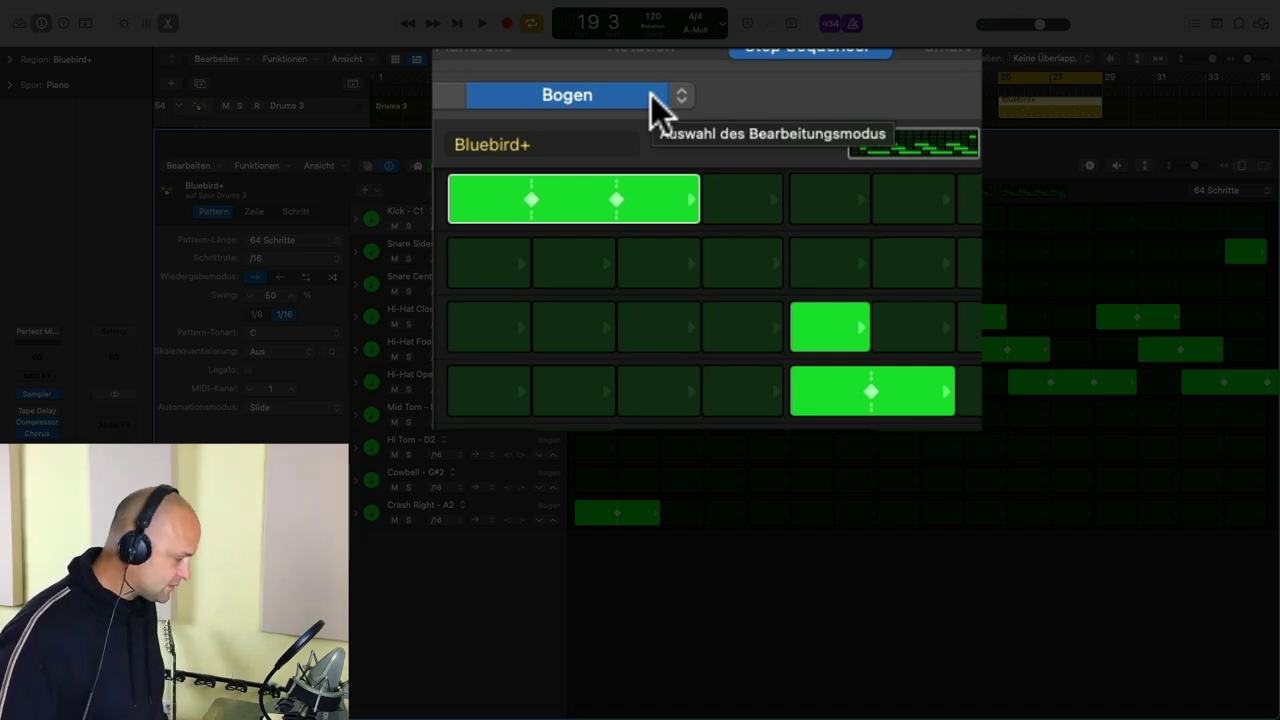
pyautogui.press('super+z')
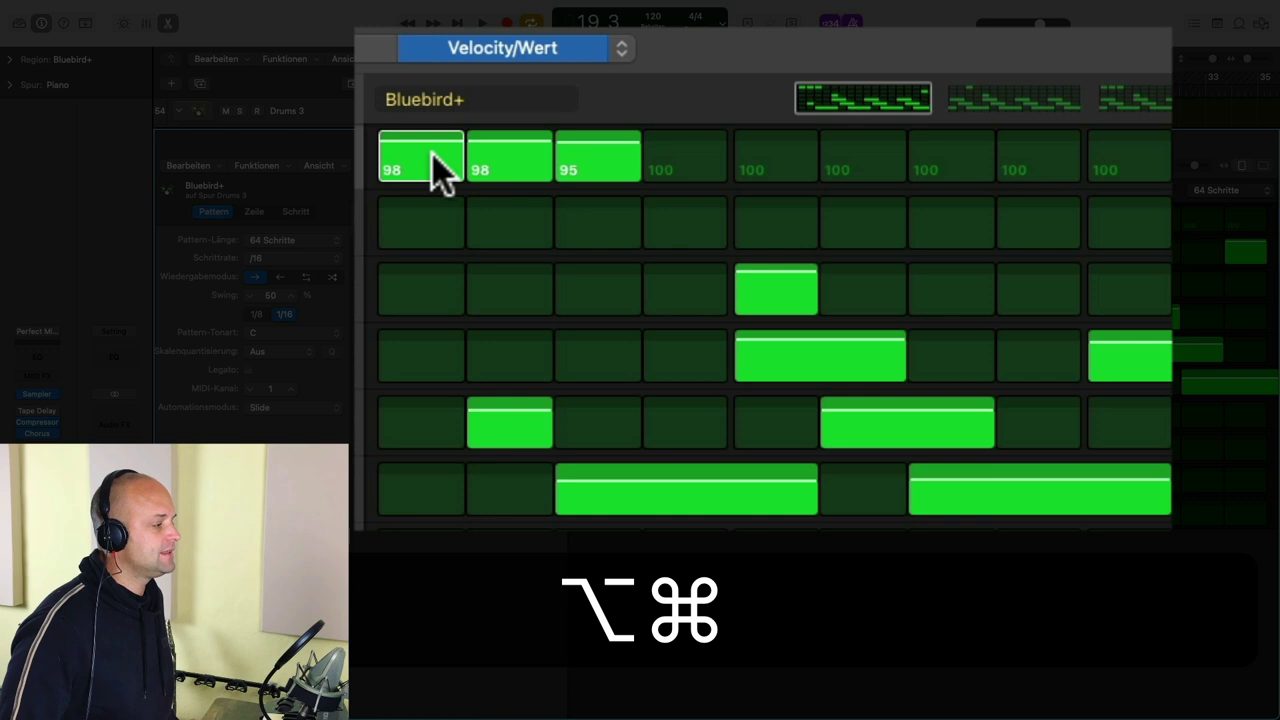
# In Velocity/Wert mode, tie the first three Kick steps and separate them again, ending with a playback of the pattern.
pyautogui.moveTo(440, 175); pyautogui.dragTo(577, 178)
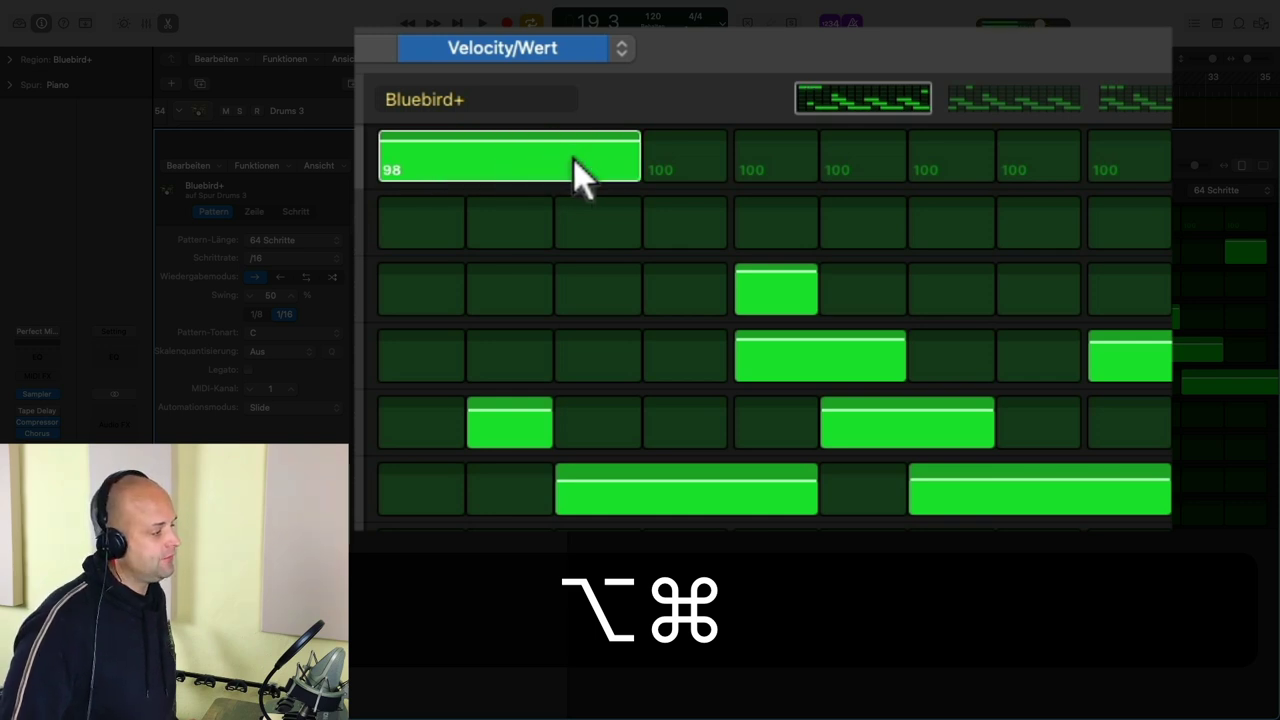
pyautogui.moveTo(574, 158); pyautogui.dragTo(464, 165)
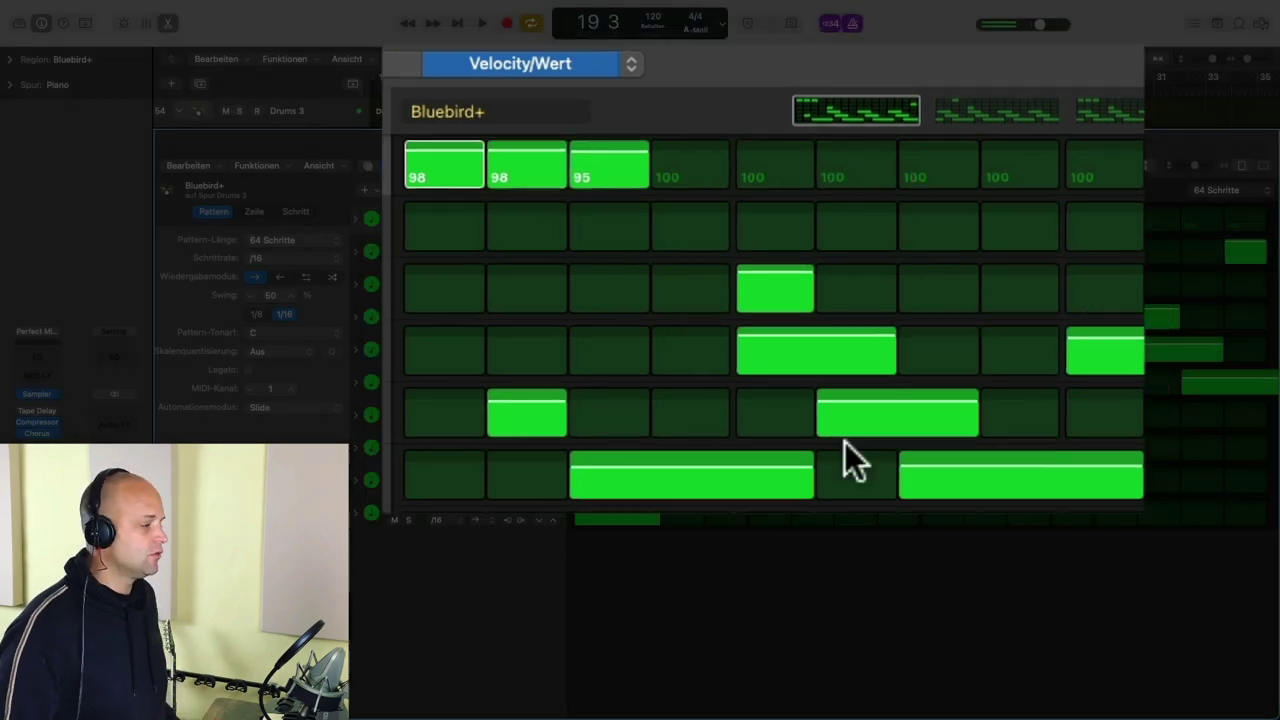
pyautogui.press('space')
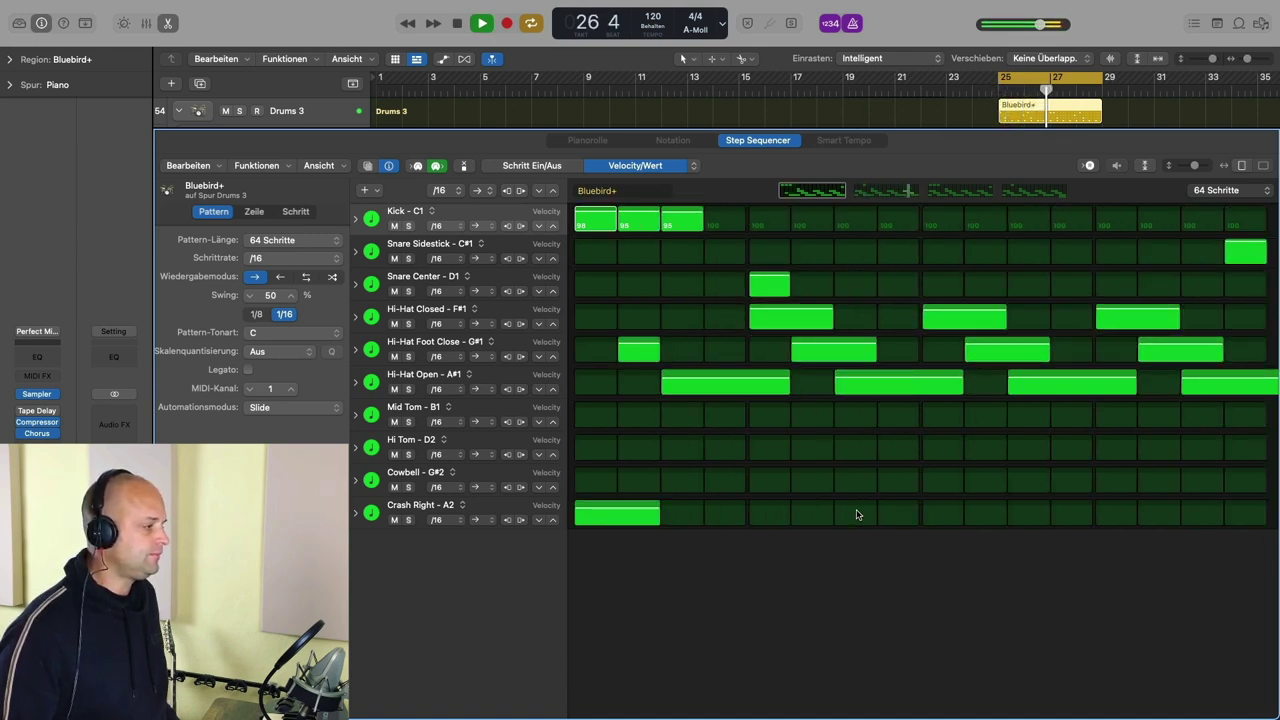
pyautogui.press('space')
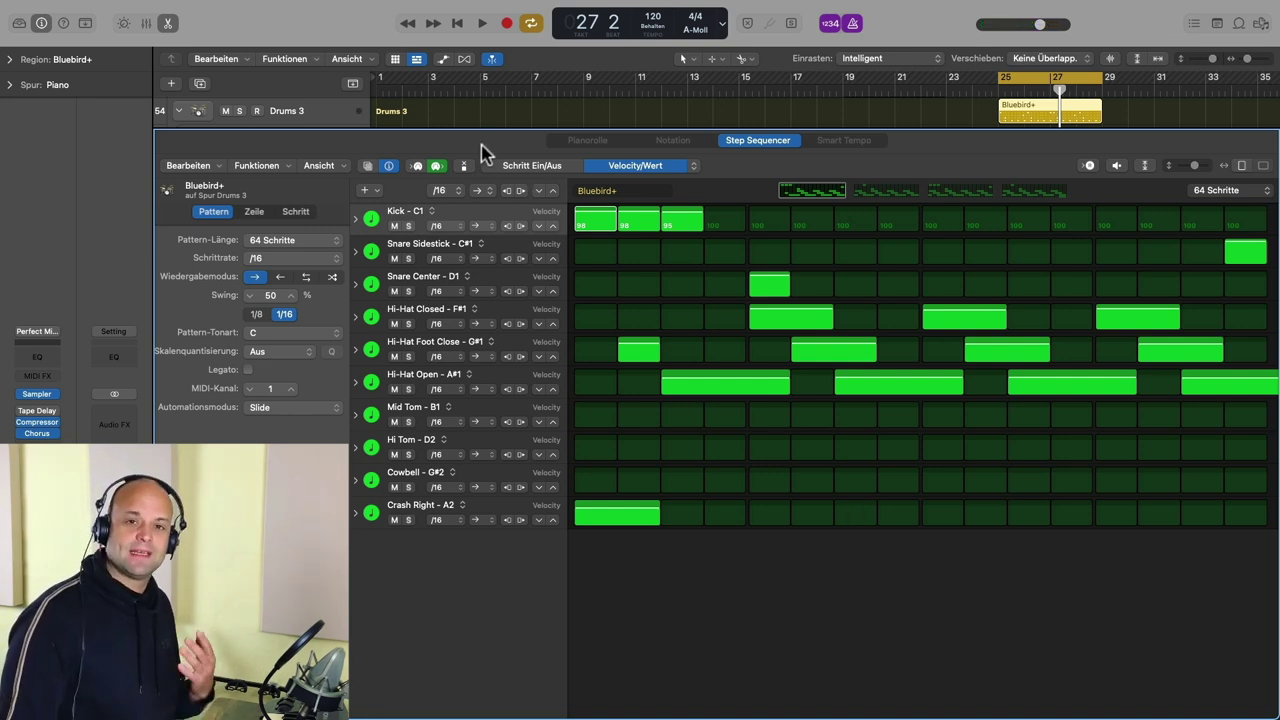
# Close the Bluebird+ editor, set the cycle range to the Far From Over Pattern region and open that region in the Step Sequencer.
pyautogui.press('p')
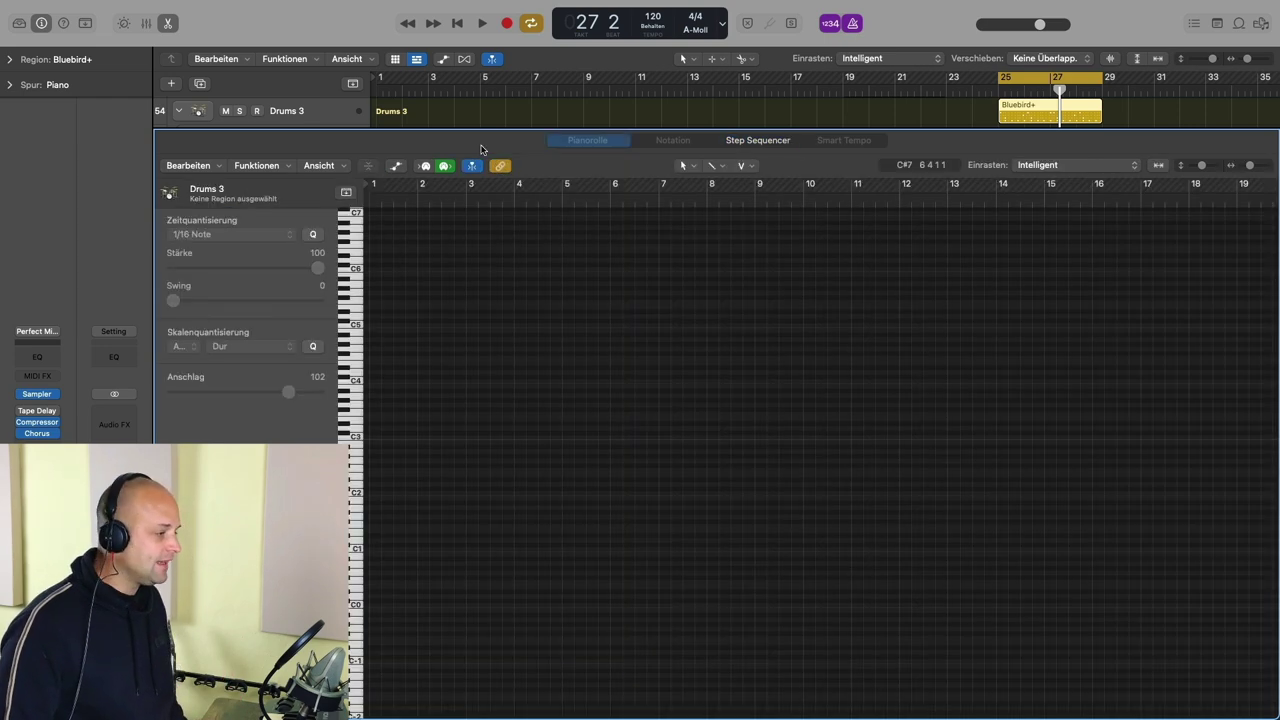
pyautogui.press('p')
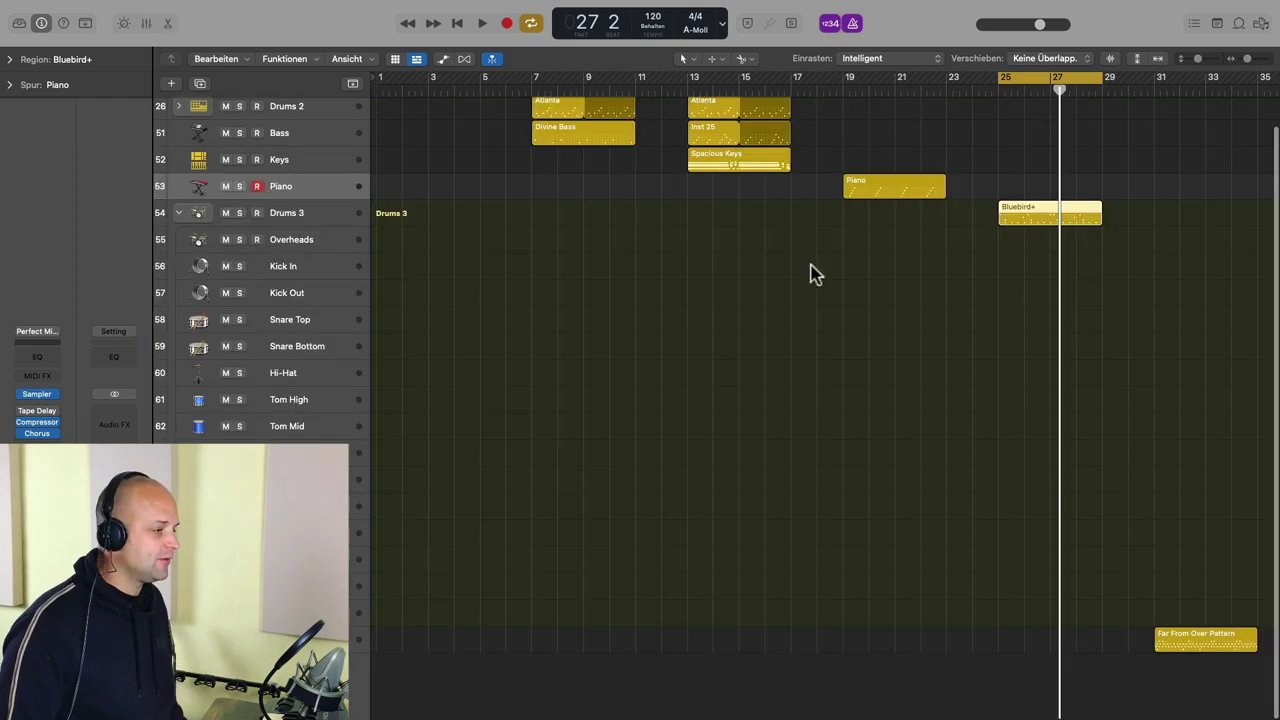
pyautogui.click(1195, 640)
pyautogui.press('super+u')
pyautogui.doubleClick(1195, 640)
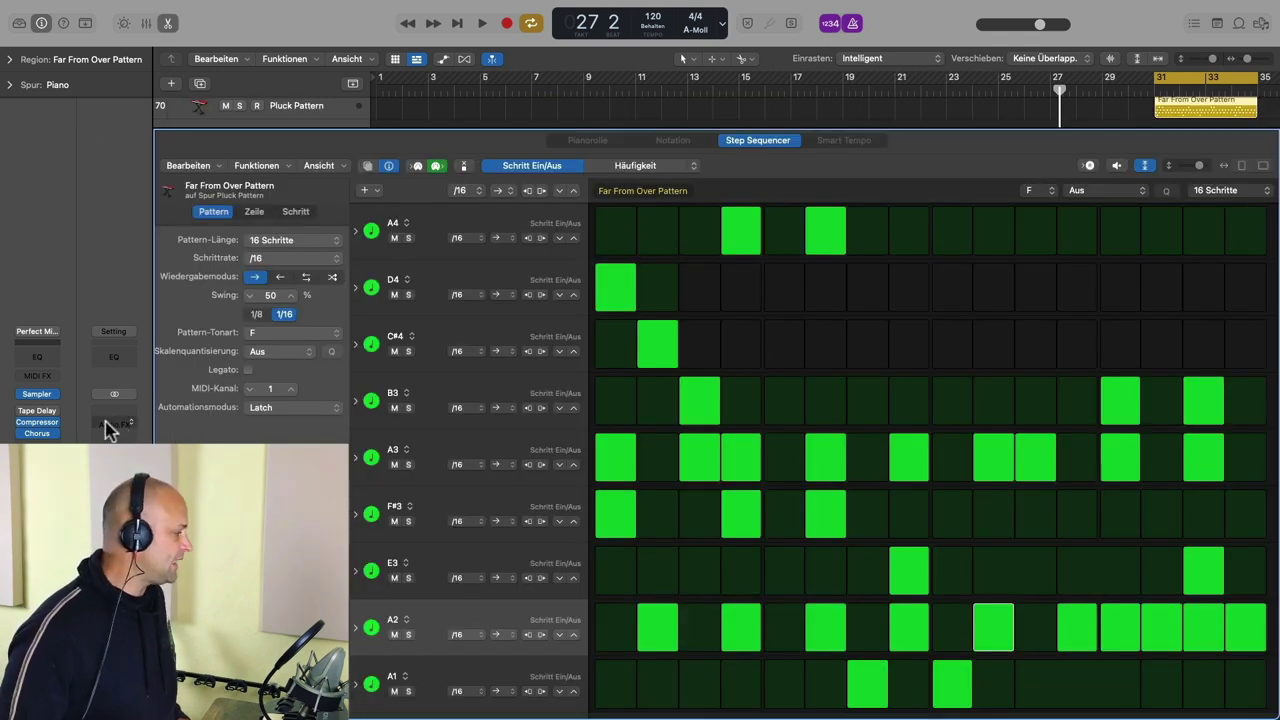
# Add a Channel EQ to the Piano channel and move its window above the step grid.
pyautogui.doubleClick(43, 357)
pyautogui.moveTo(760, 189); pyautogui.dragTo(873, 51)
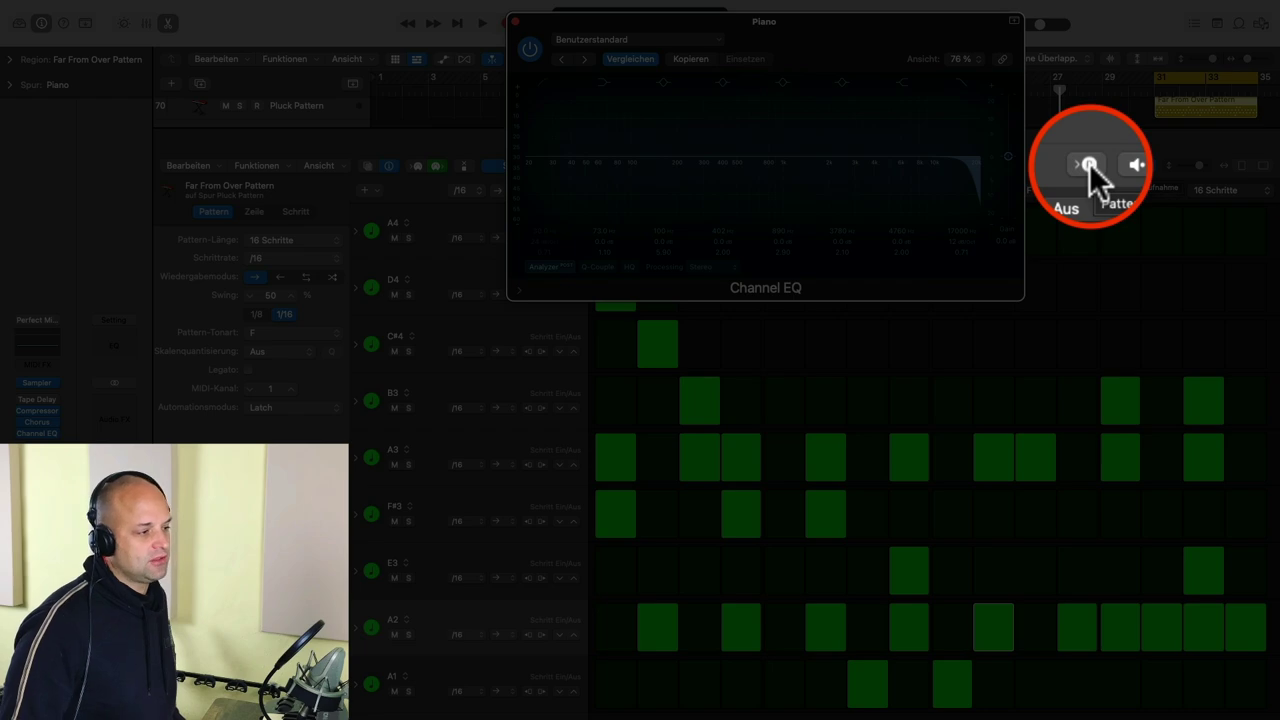
# Turn on live pattern recording, record a High Cut sweep in the Pluck Pattern's Channel EQ during playback, and listen to the result.
pyautogui.click(1089, 165)
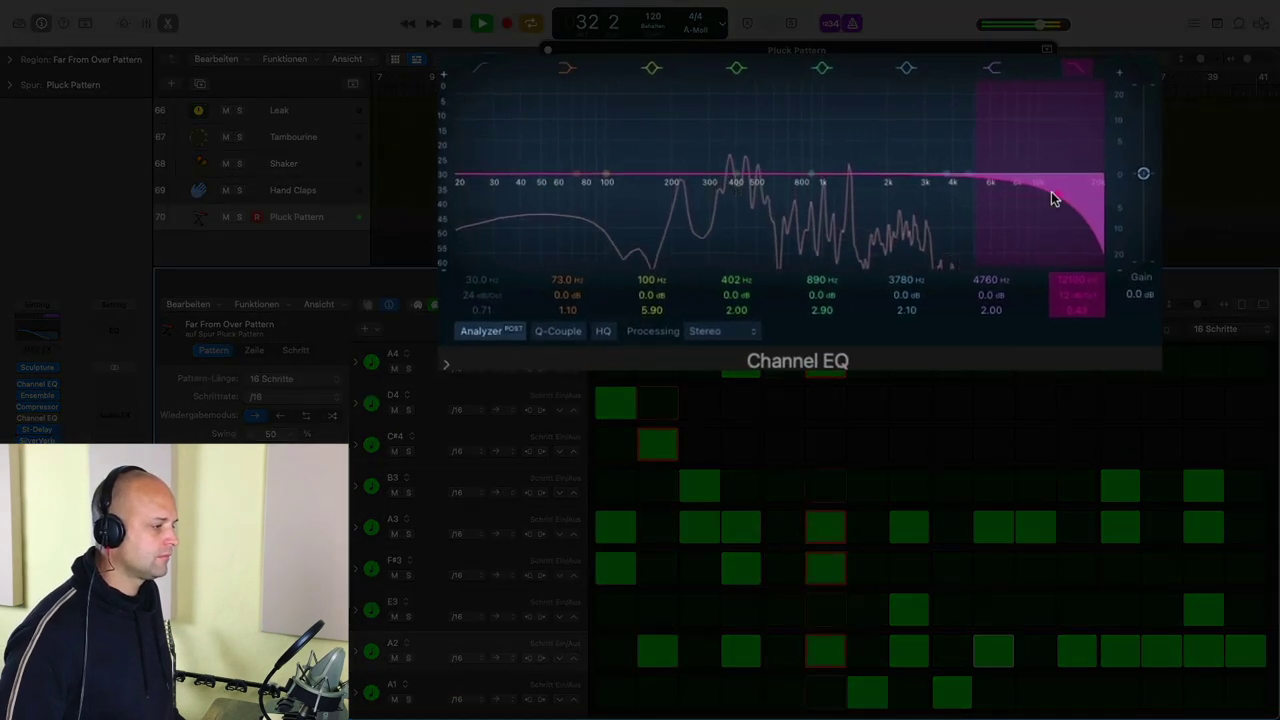
pyautogui.moveTo(1051, 195); pyautogui.dragTo(1020, 217)
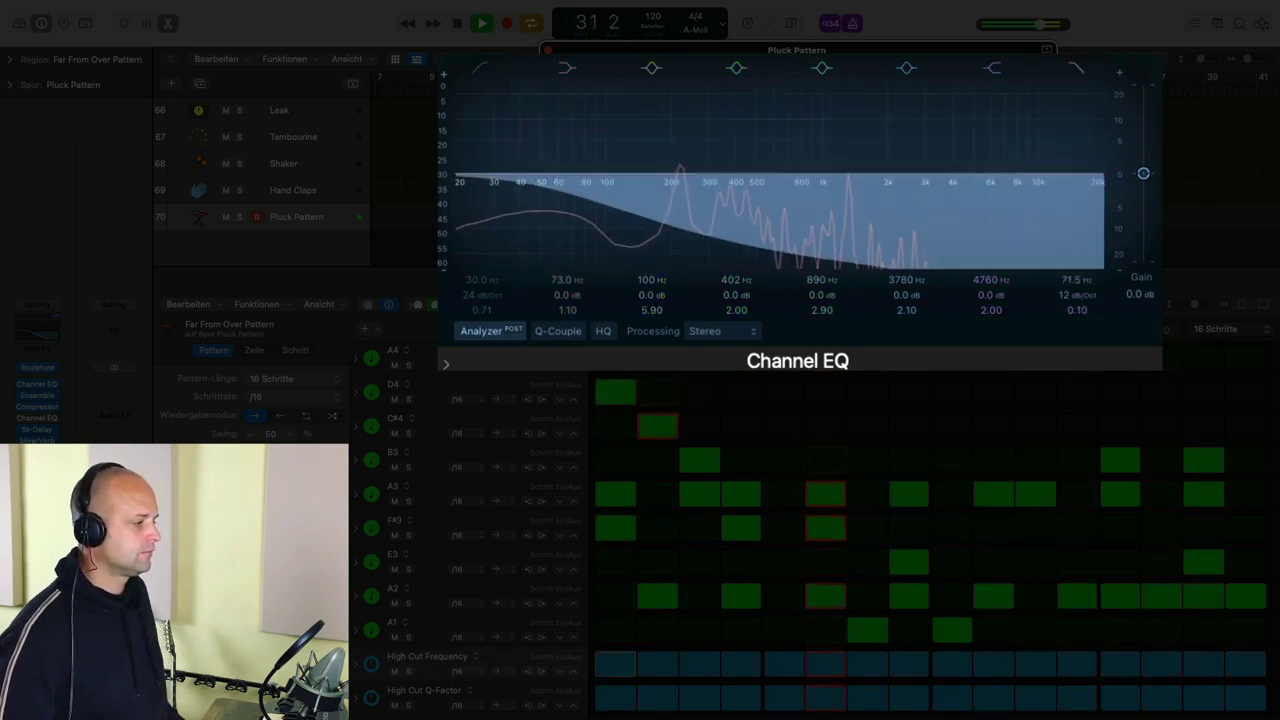
pyautogui.press('space')
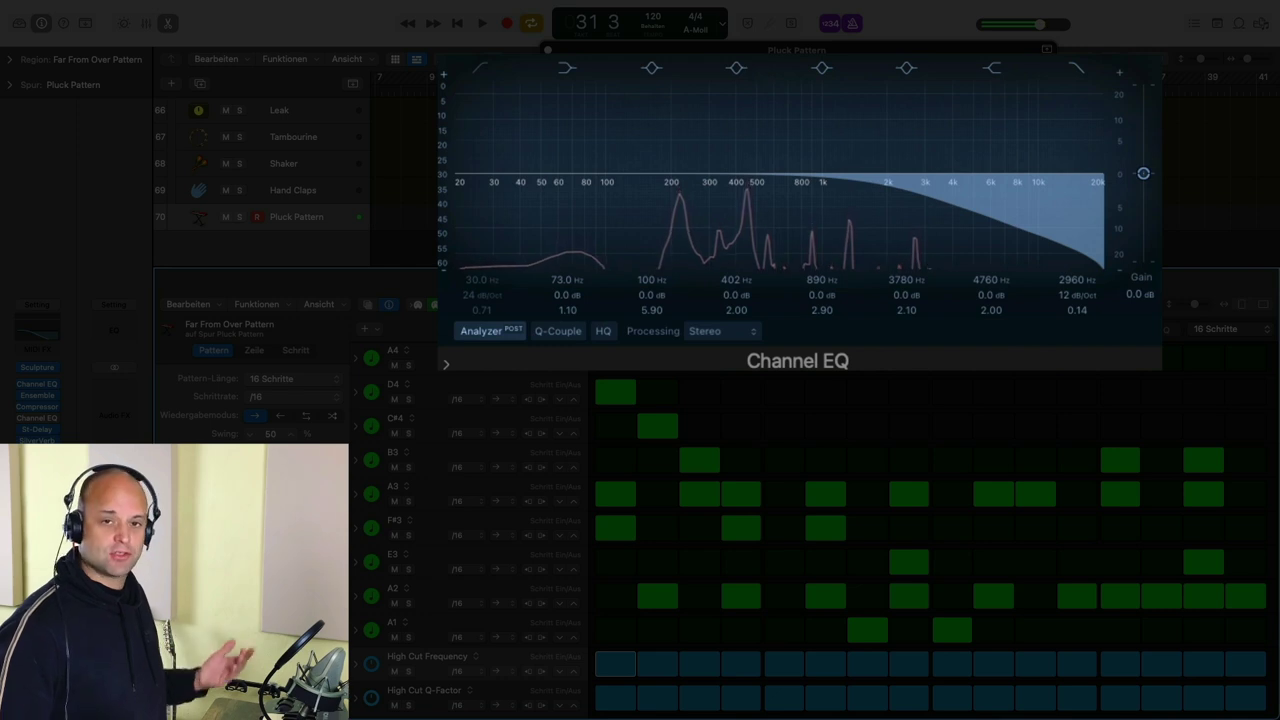
pyautogui.press('space')
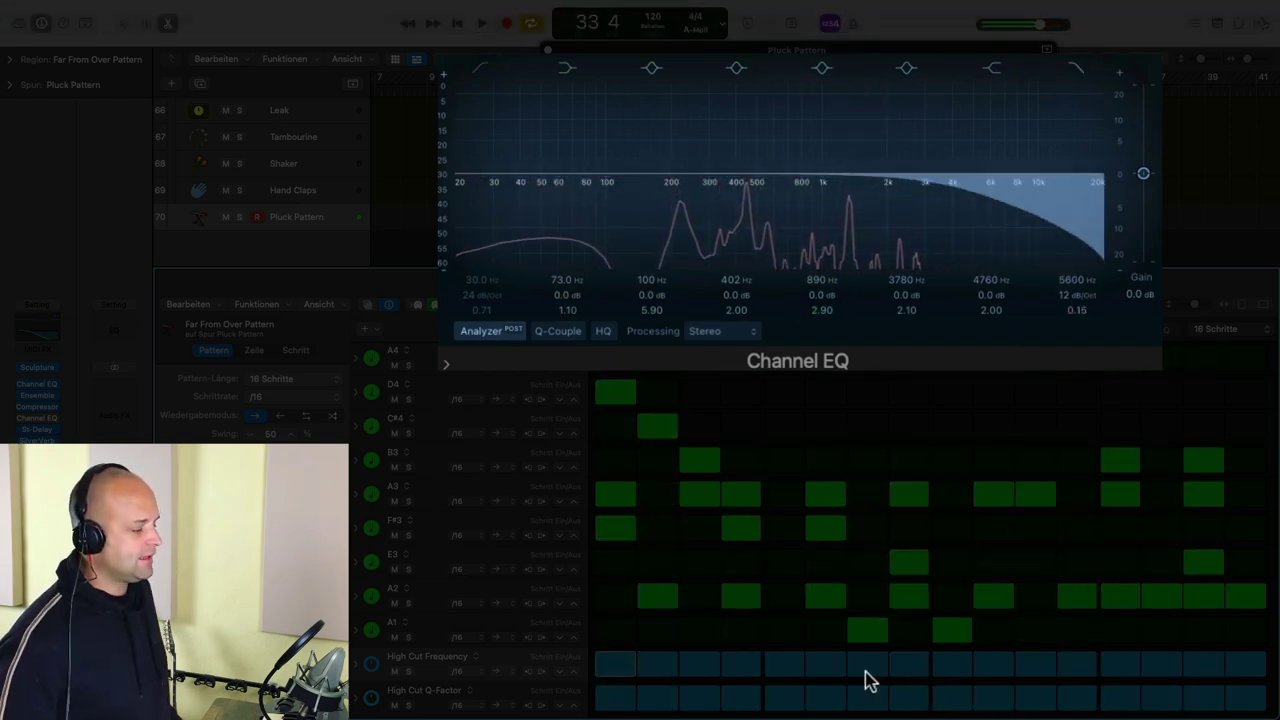
# Expand the High Cut Frequency row and redraw its automation across all 16 steps, from 390 Hz on step 1 to about 4260 Hz on step 16.
pyautogui.click(356, 664)
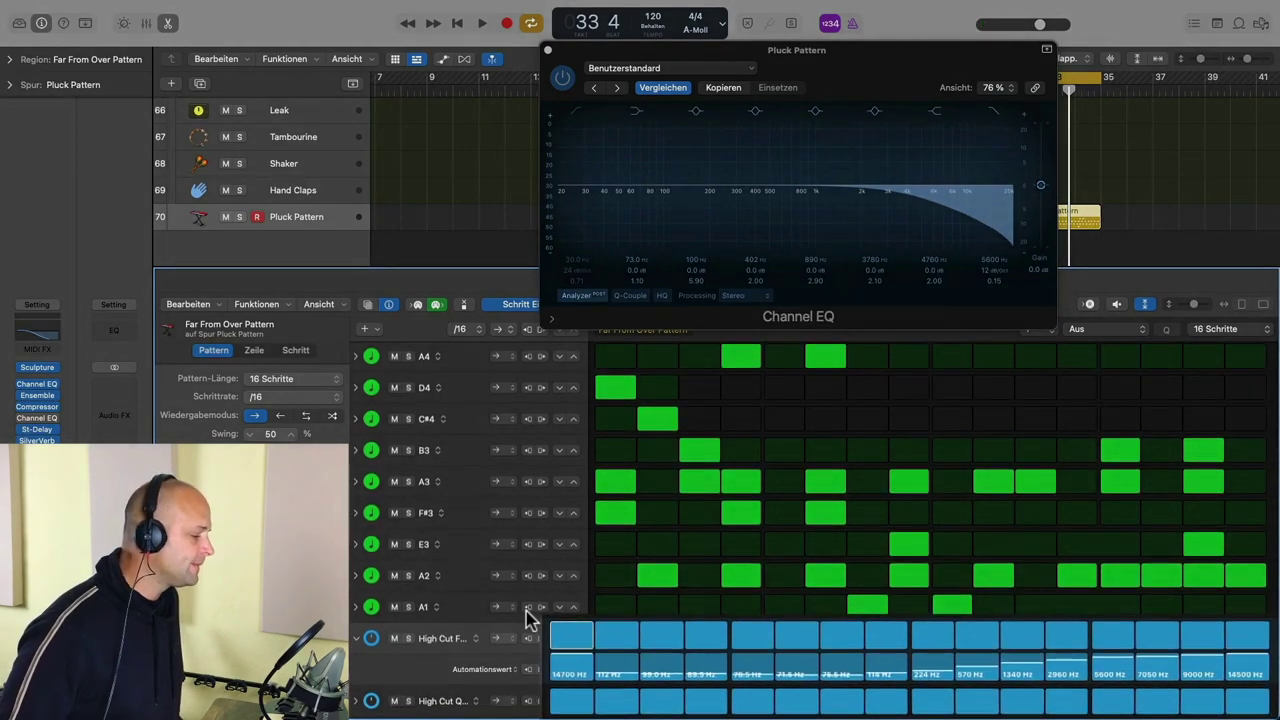
pyautogui.moveTo(578, 645)
pyautogui.mouseDown()
pyautogui.moveTo(1177, 680)
pyautogui.moveTo(1250, 662)
pyautogui.mouseUp()
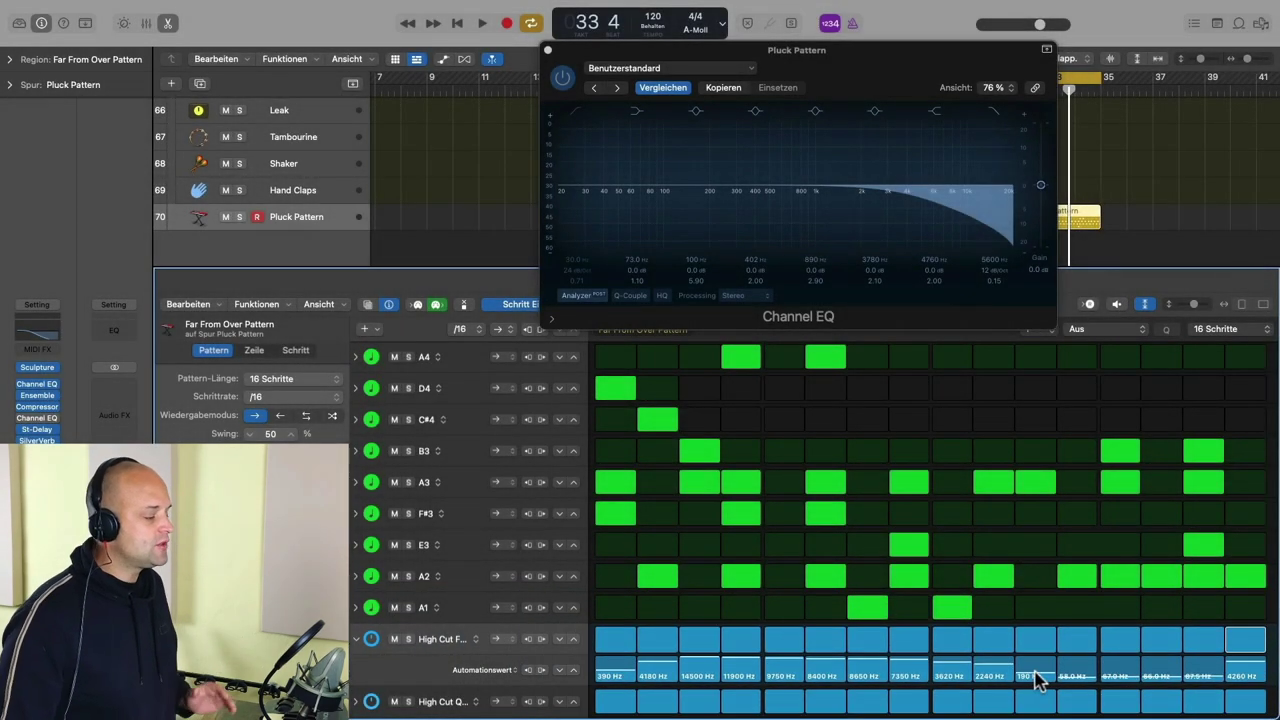